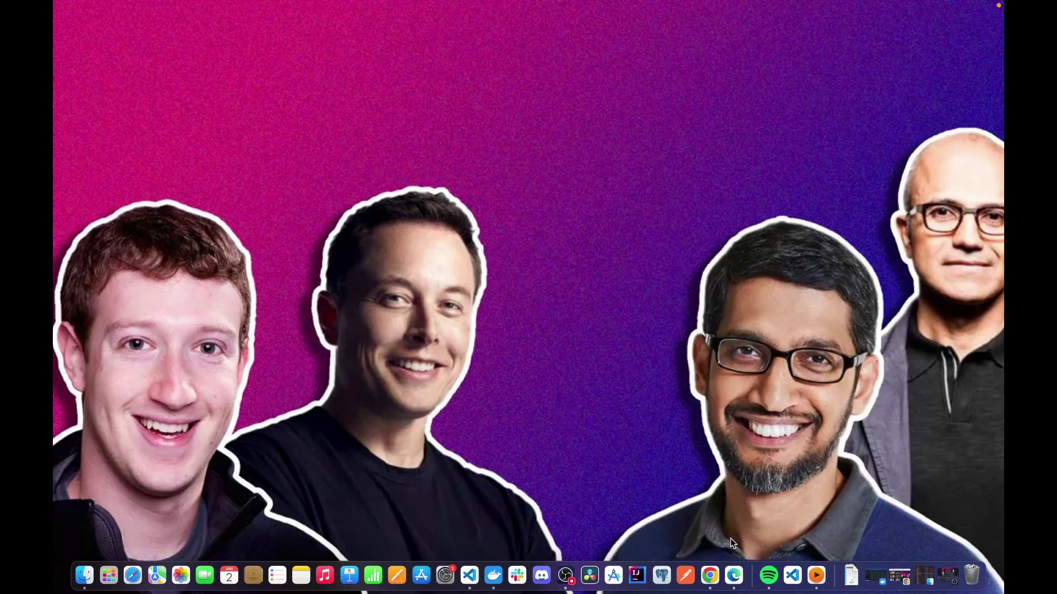
Register a new OrganizeSimple account in Edge with a username and masked password
click(734, 575)
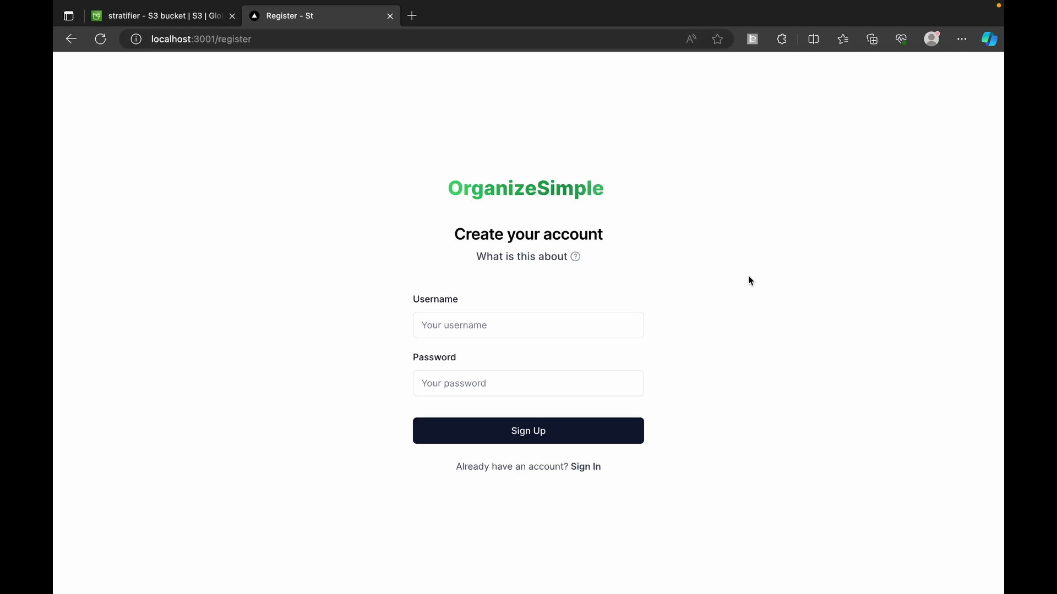
click(475, 325)
text(testor)
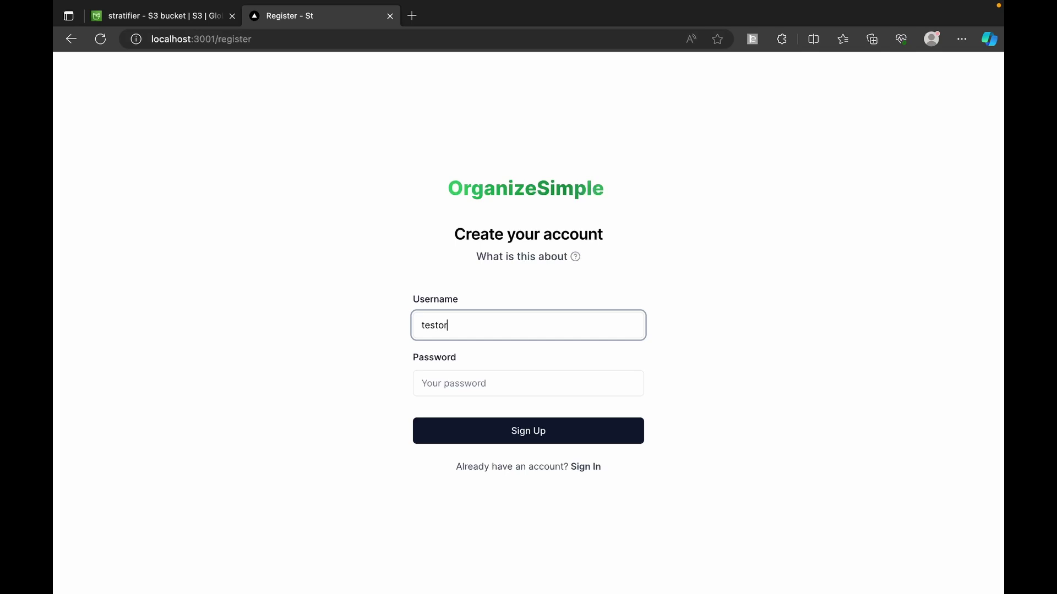
text(ganize)
click(441, 387)
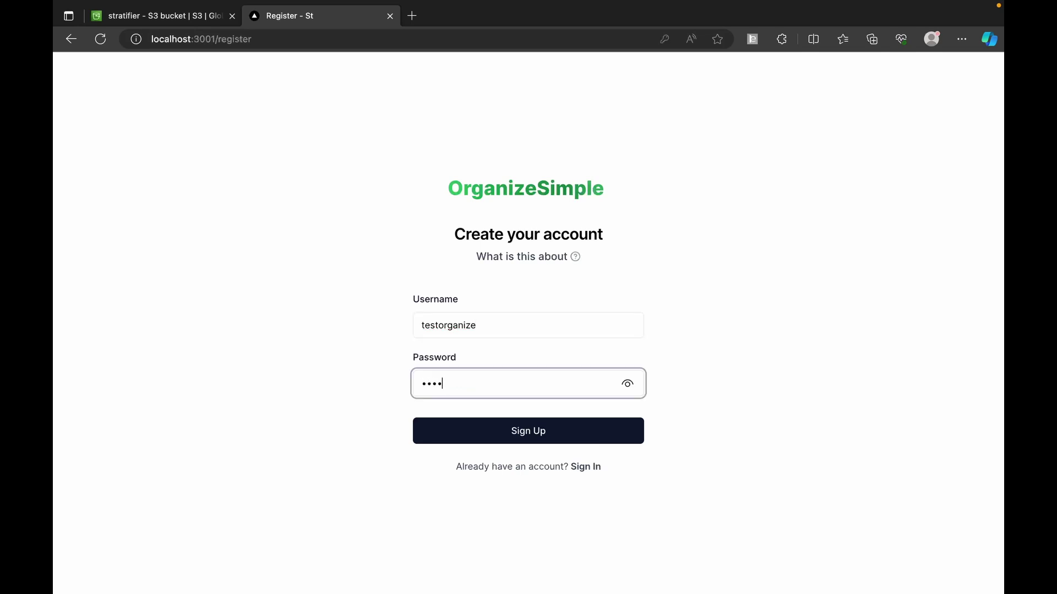
click(503, 432)
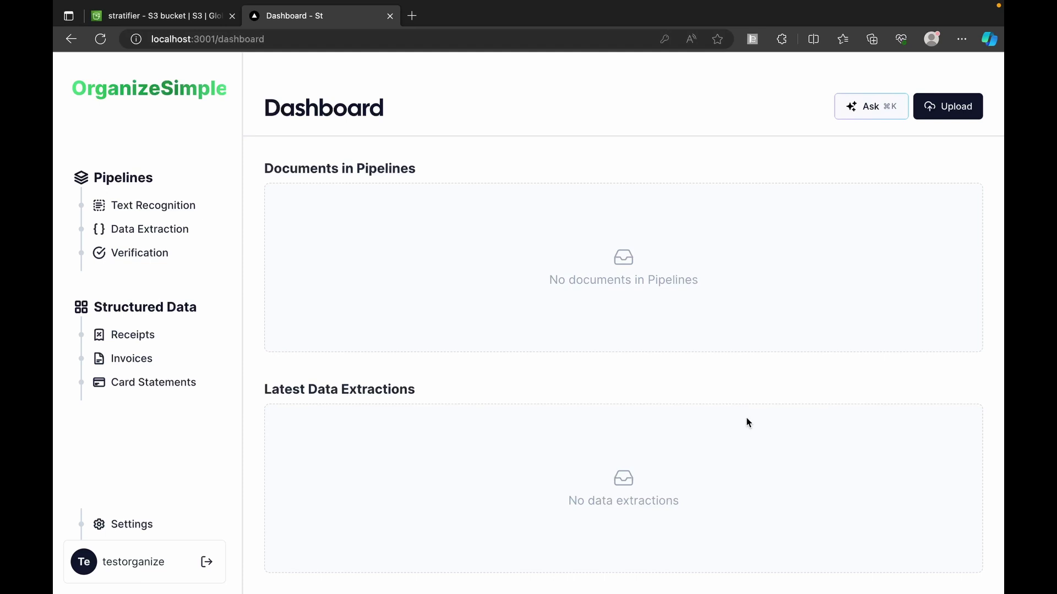
On the Settings page, review the classification and data extraction model options without changing them
click(141, 528)
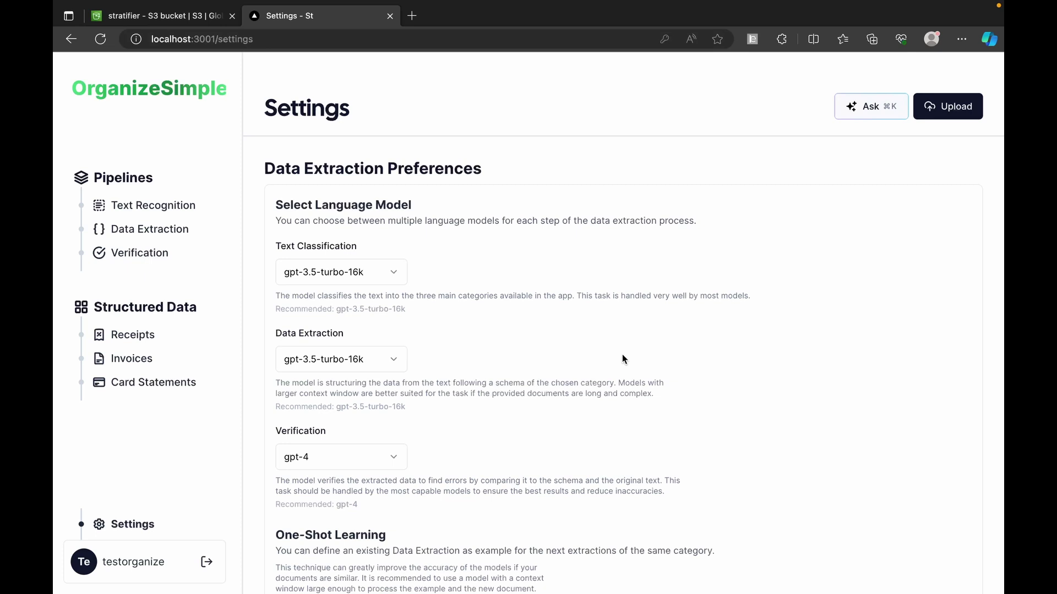
click(393, 275)
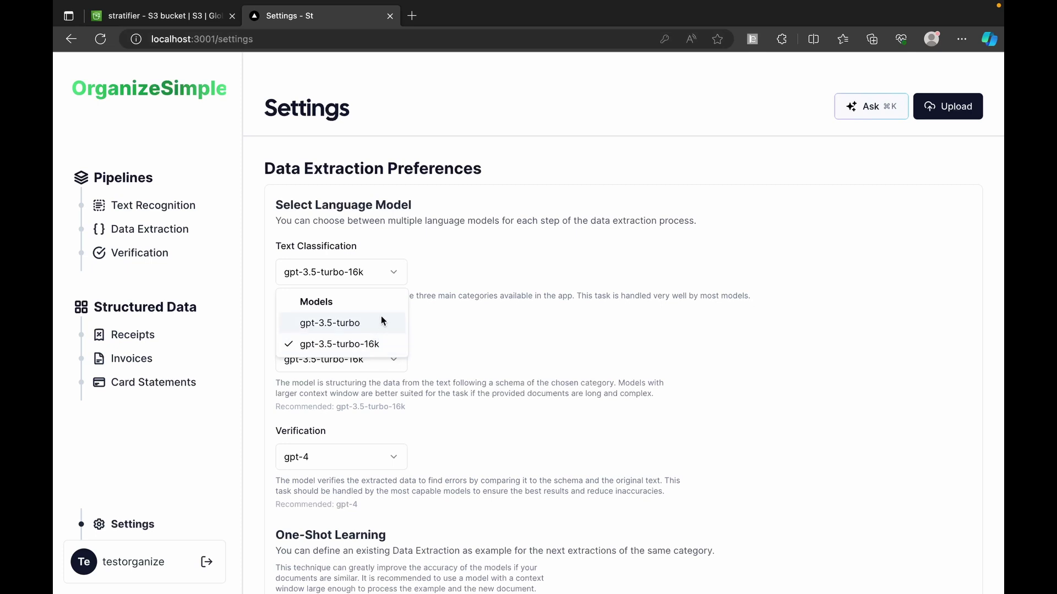
click(394, 275)
scroll(447, 319, down, 1)
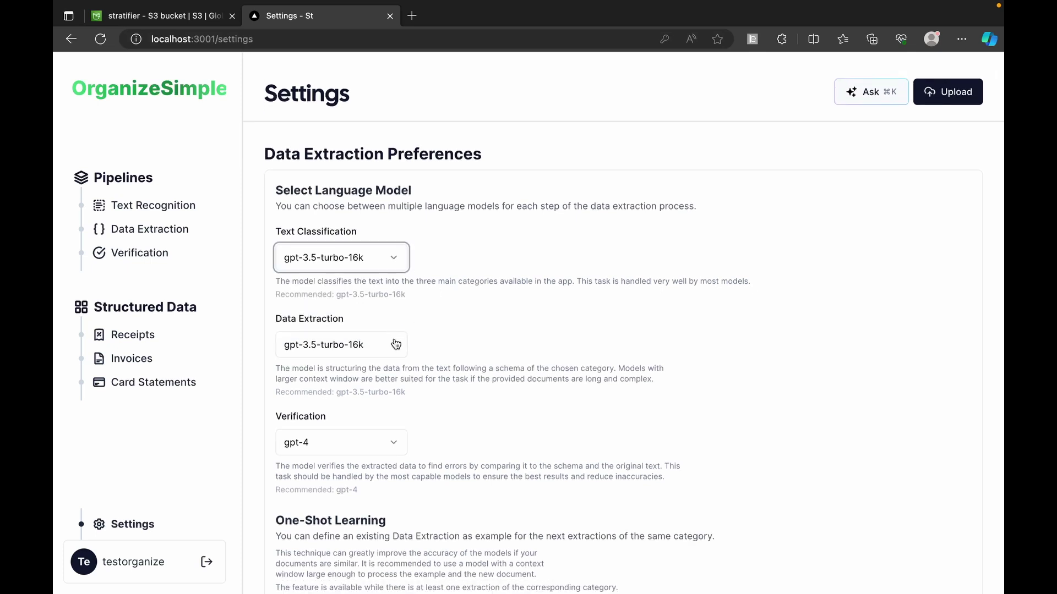
click(394, 344)
click(395, 345)
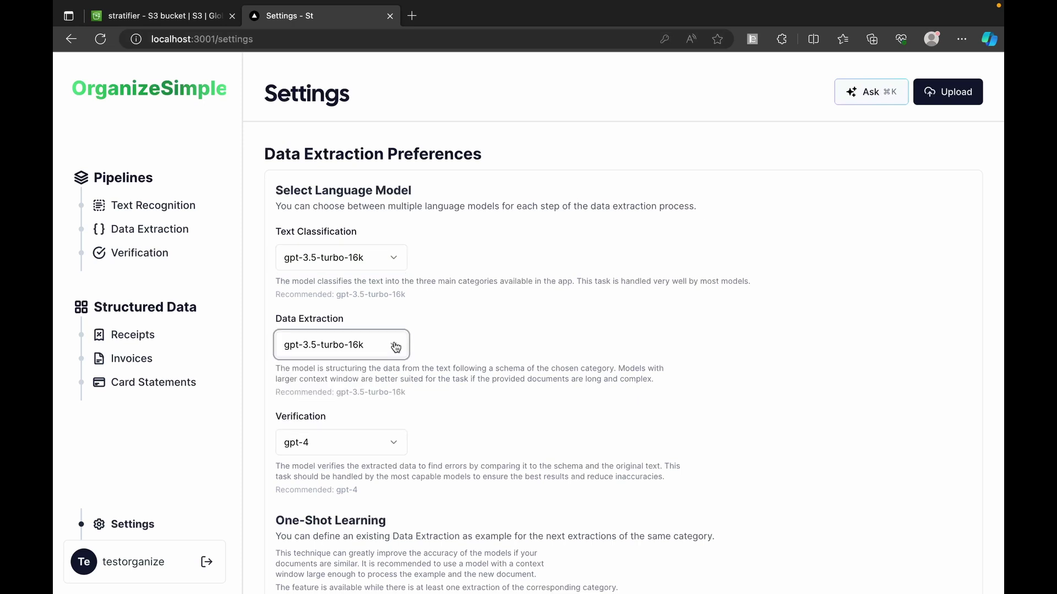
scroll(405, 437, down, 1)
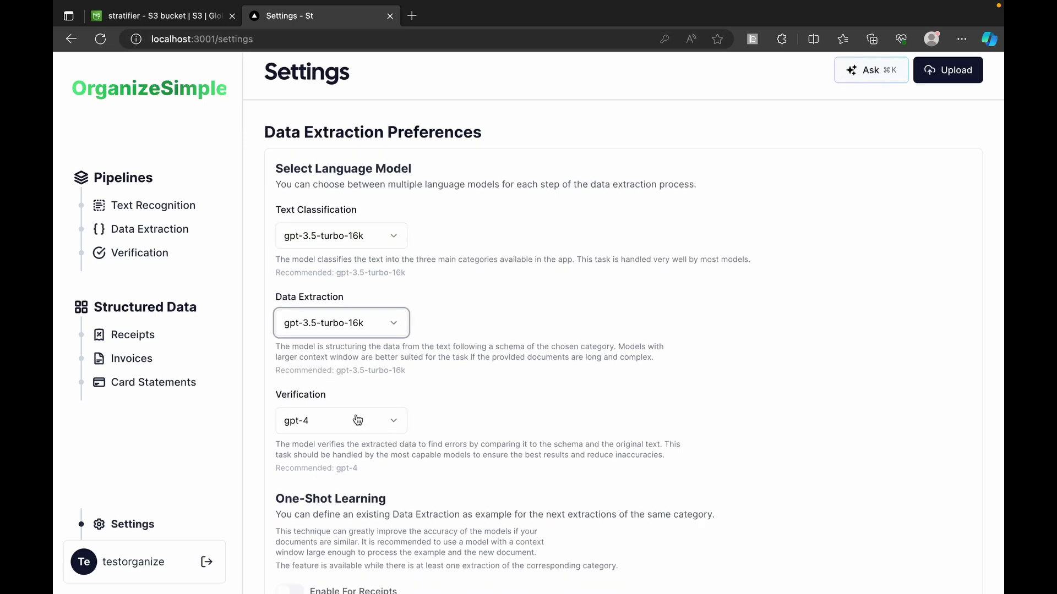
Set the Verification model to gpt-3.5-turbo-16k instead of gpt-4
click(393, 422)
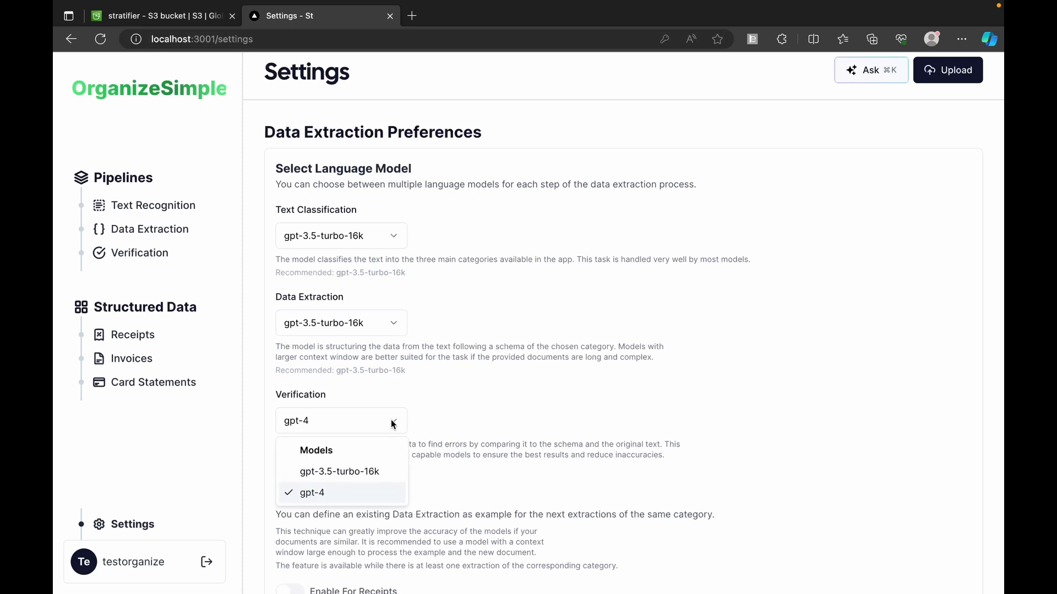
click(393, 424)
click(393, 424)
click(365, 471)
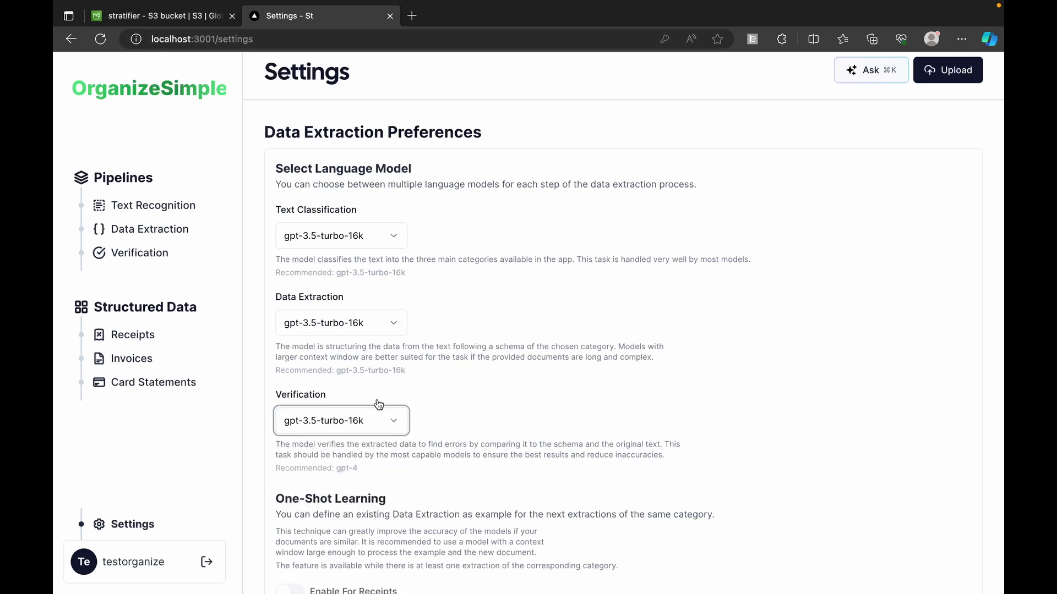
scroll(430, 377, down, 1)
scroll(431, 378, down, 5)
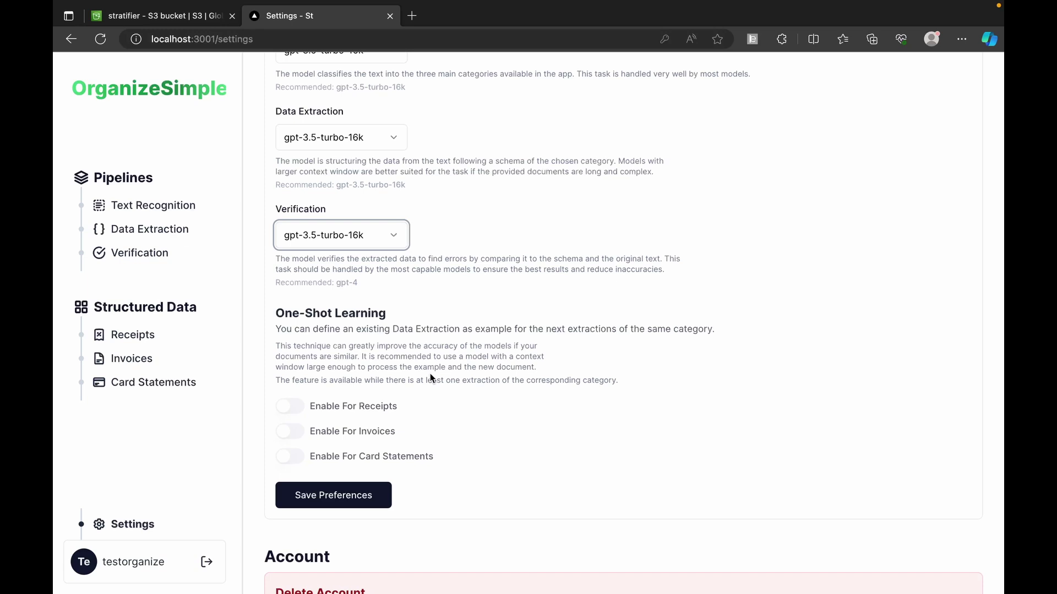
scroll(431, 374, down, 1)
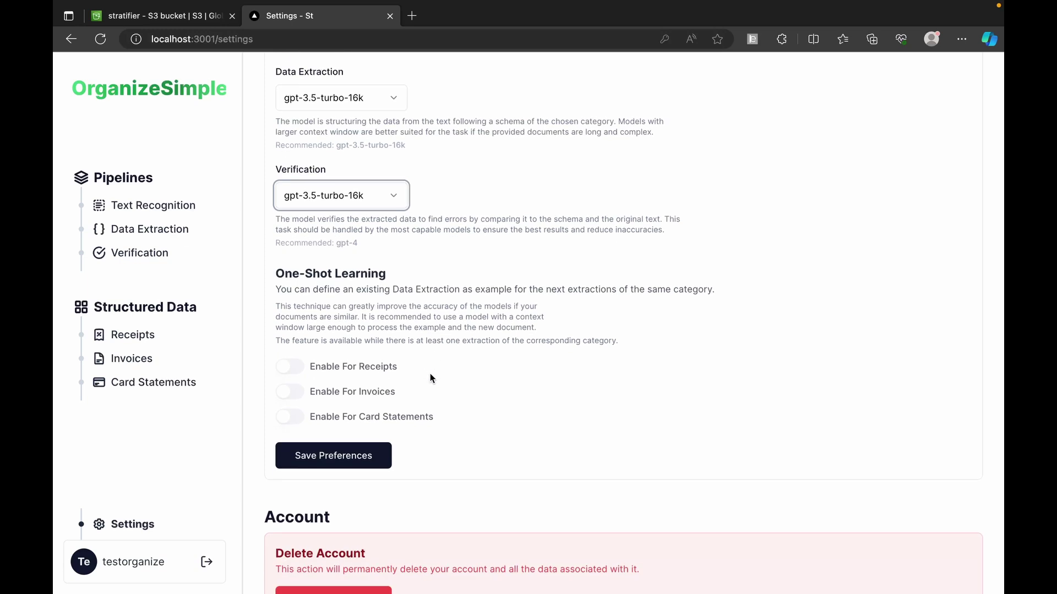
scroll(430, 373, down, 1)
scroll(429, 372, up, 1)
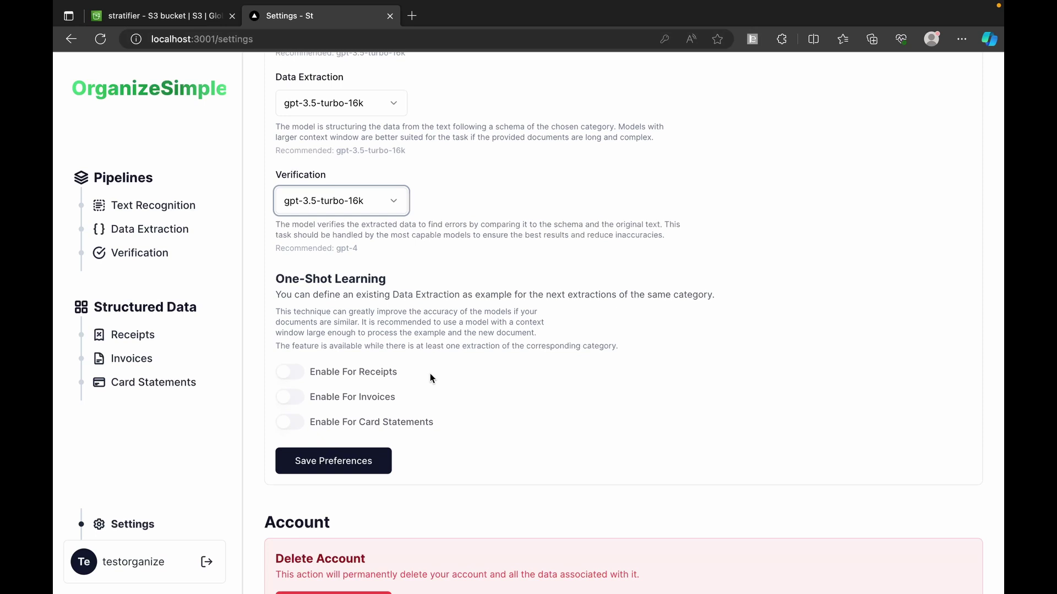
scroll(430, 377, up, 5)
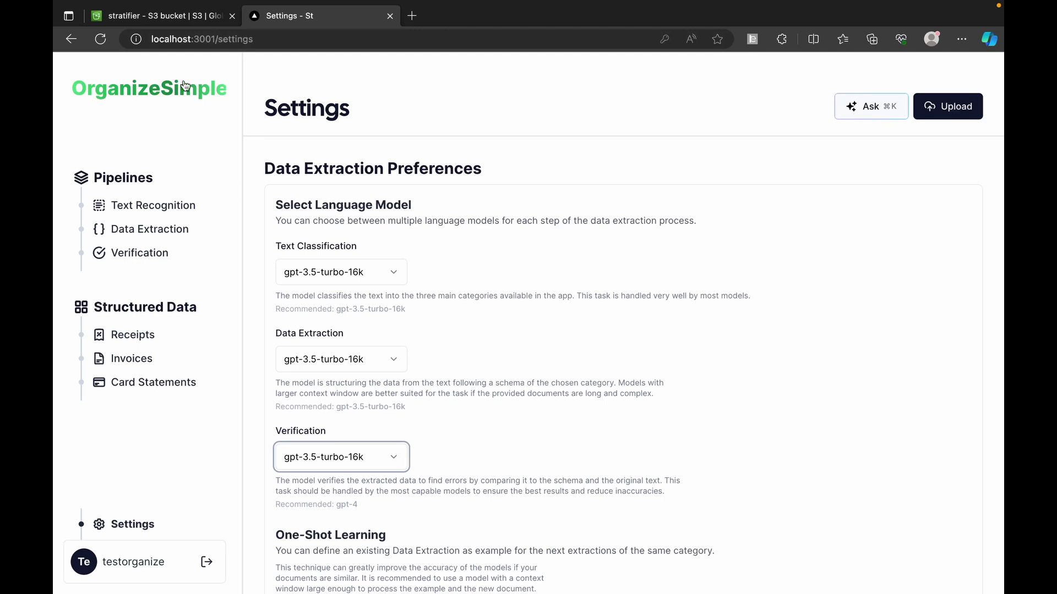
Go from the Dashboard to the Upload page's empty PDF drop area
click(167, 87)
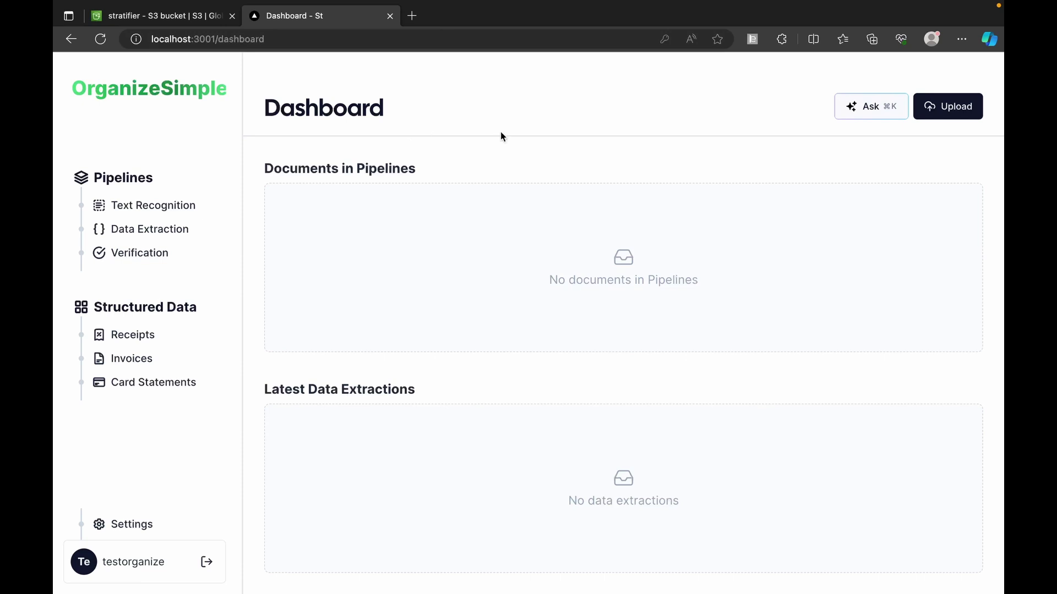
click(950, 116)
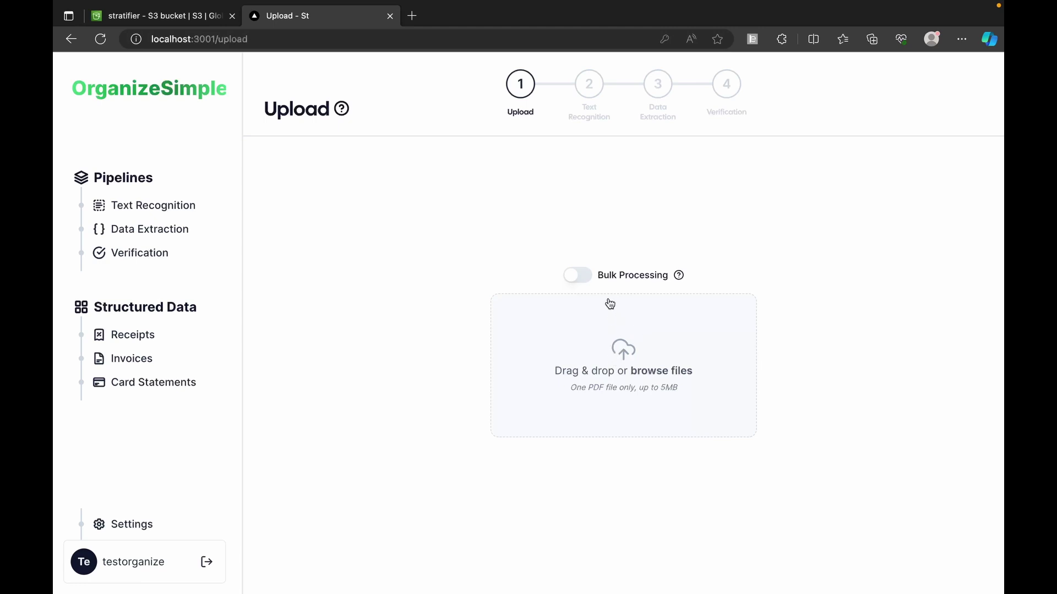
Enable Bulk Processing and browse to the three sample PDFs in Downloads
click(588, 278)
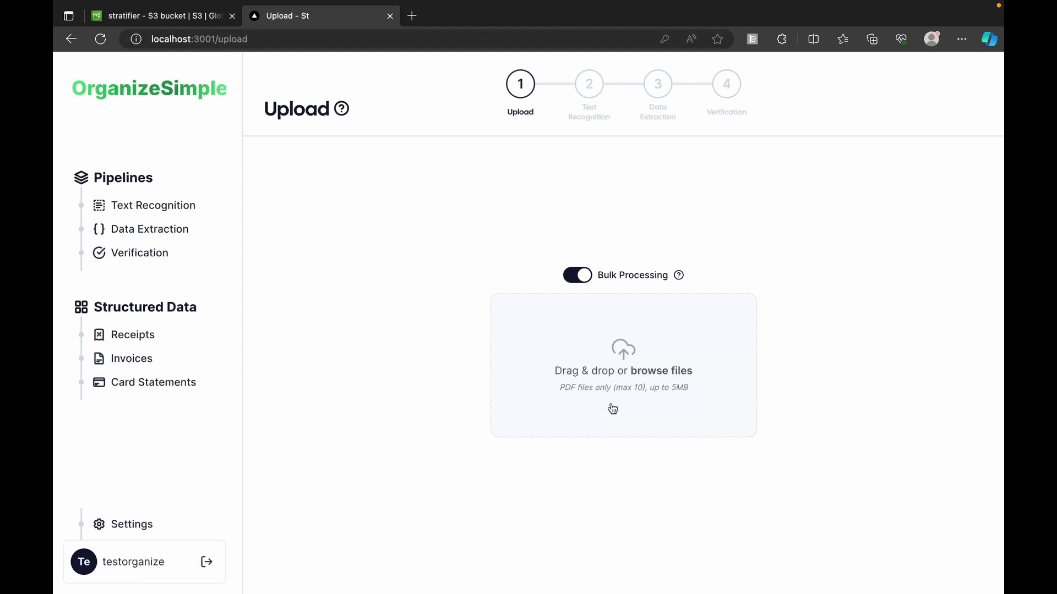
click(634, 373)
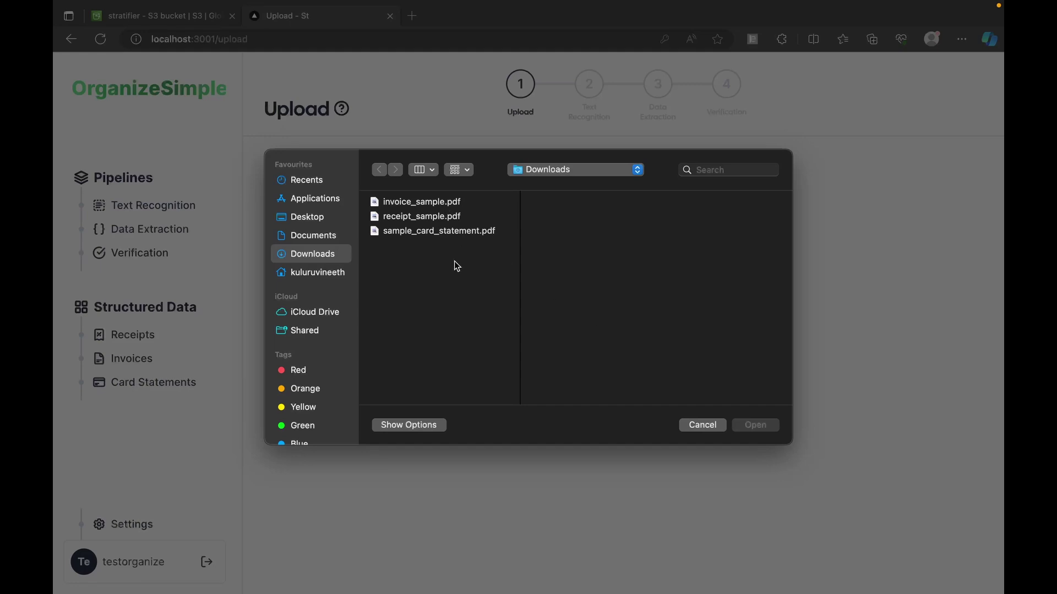
Select all three sample PDFs, upload them, and switch to the stratifier S3 bucket
key(super+a)
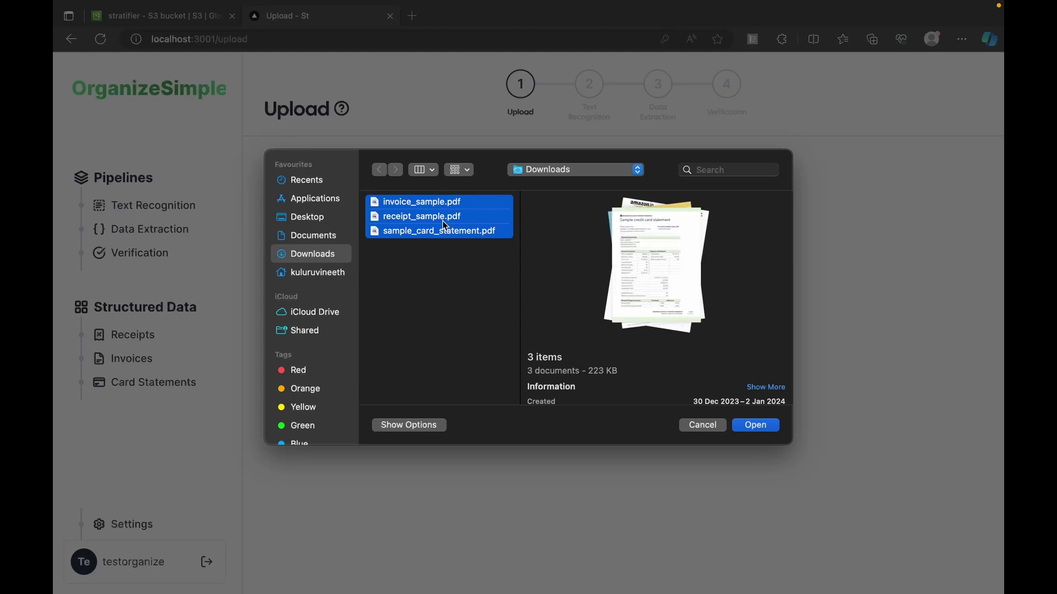
click(754, 427)
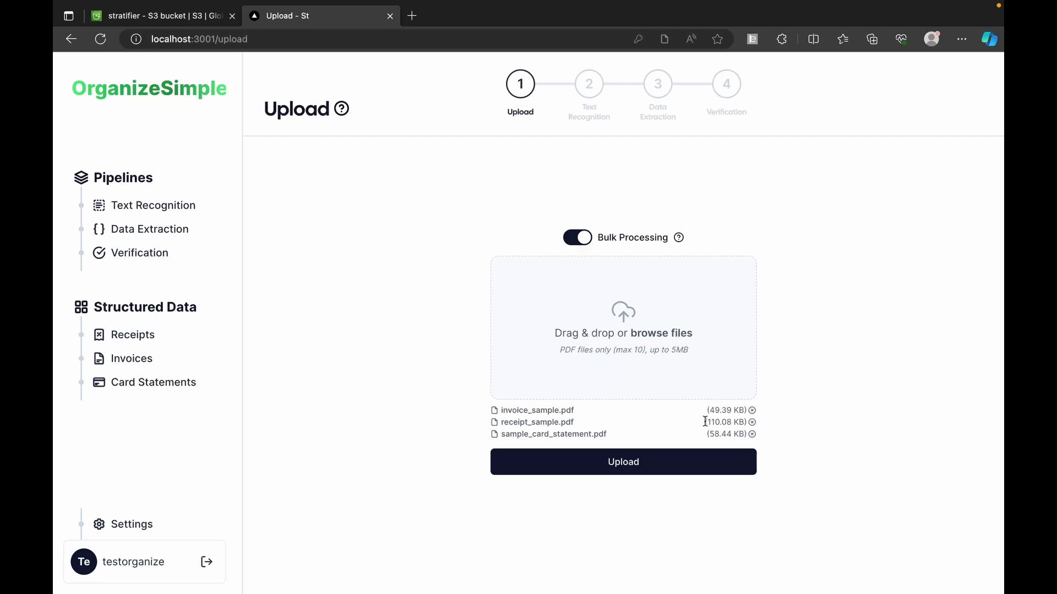
click(654, 462)
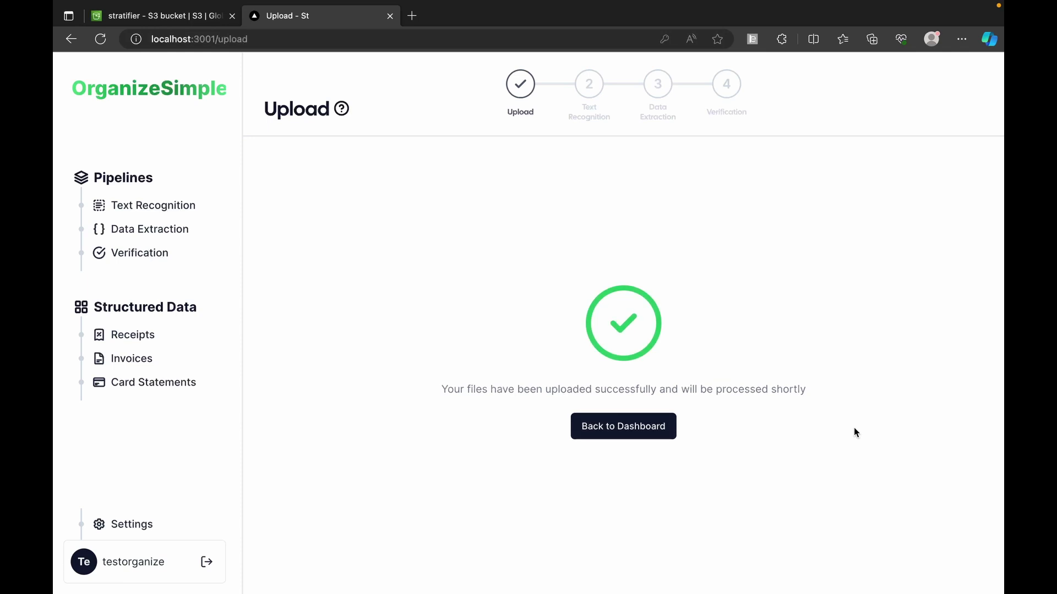
double_click(758, 387)
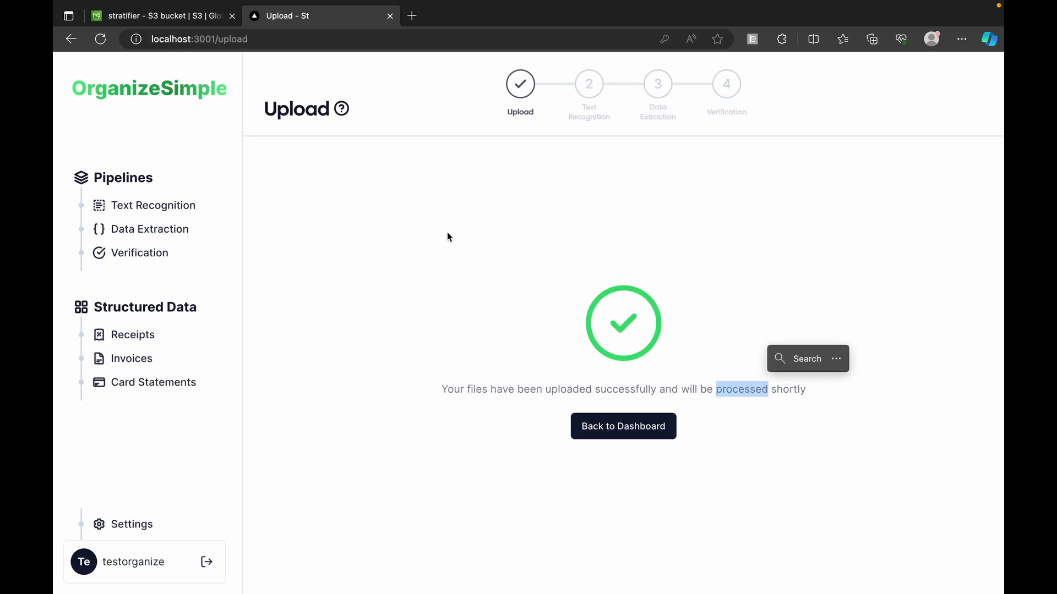
click(172, 16)
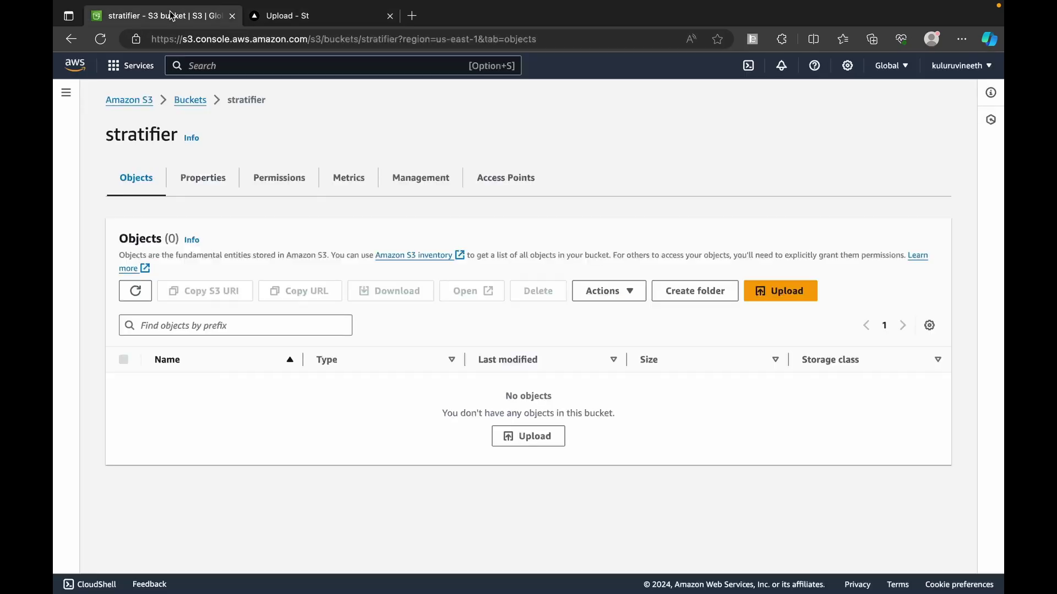
Refresh the bucket and open stratifier/ and its a69a1372-88bb-47da-9974-8f47639ea043/ upload folder
click(135, 291)
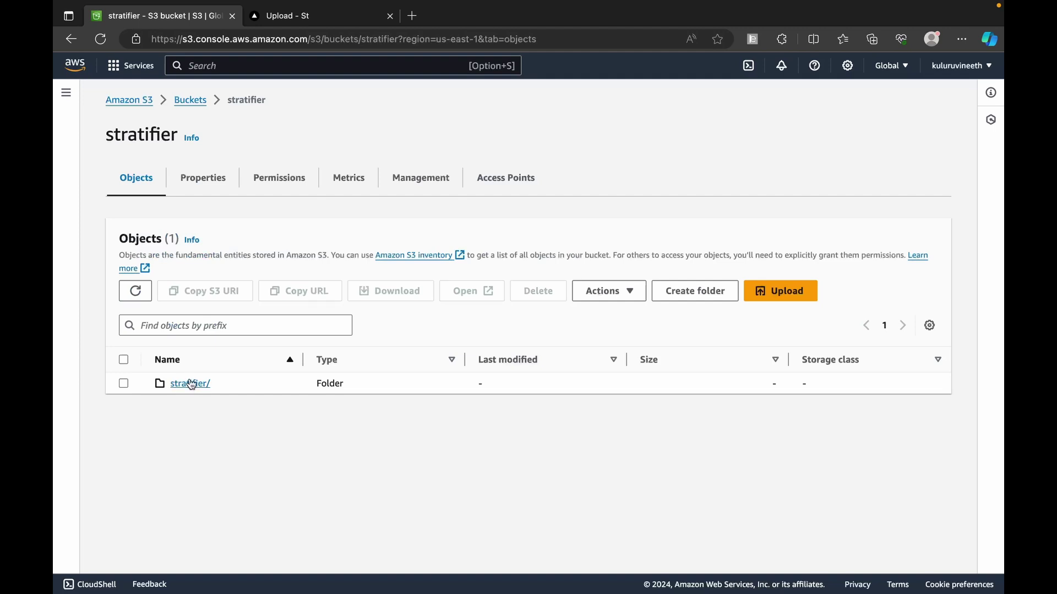
click(191, 384)
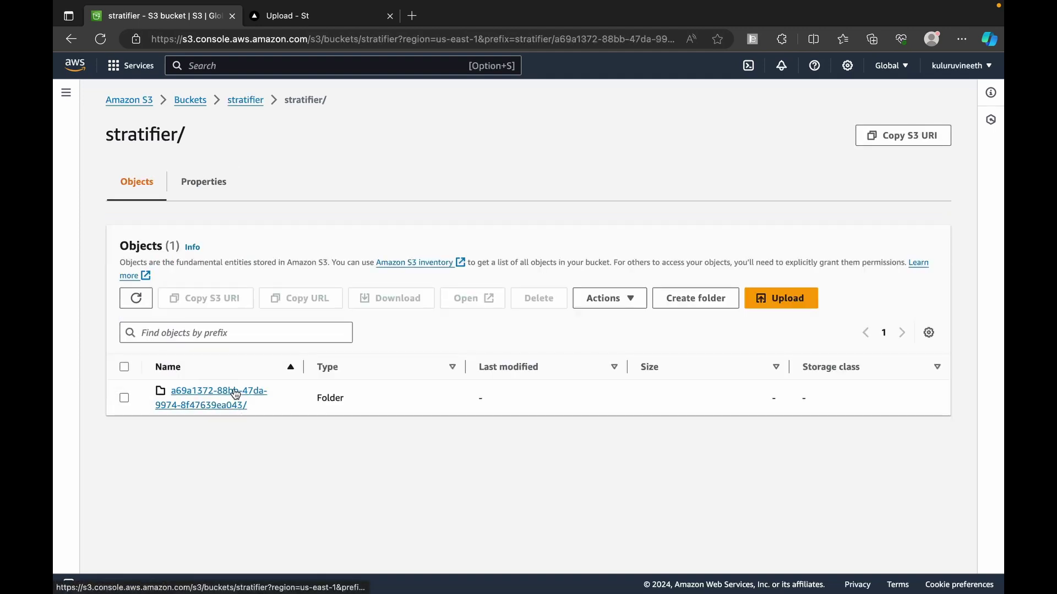
click(242, 406)
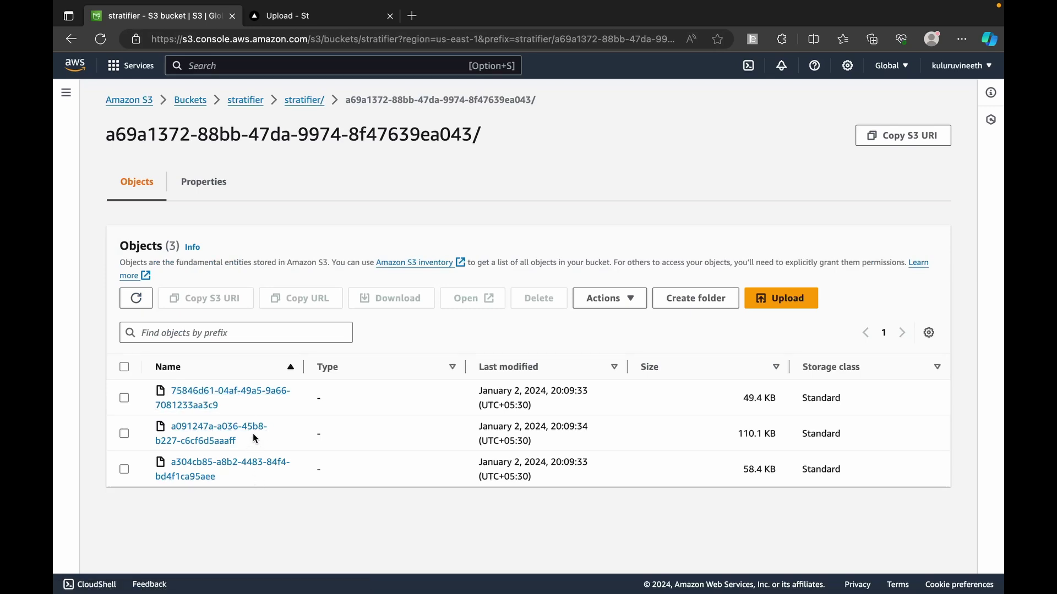
Return to the Dashboard listing the three uploaded PDFs as To Extract
click(314, 24)
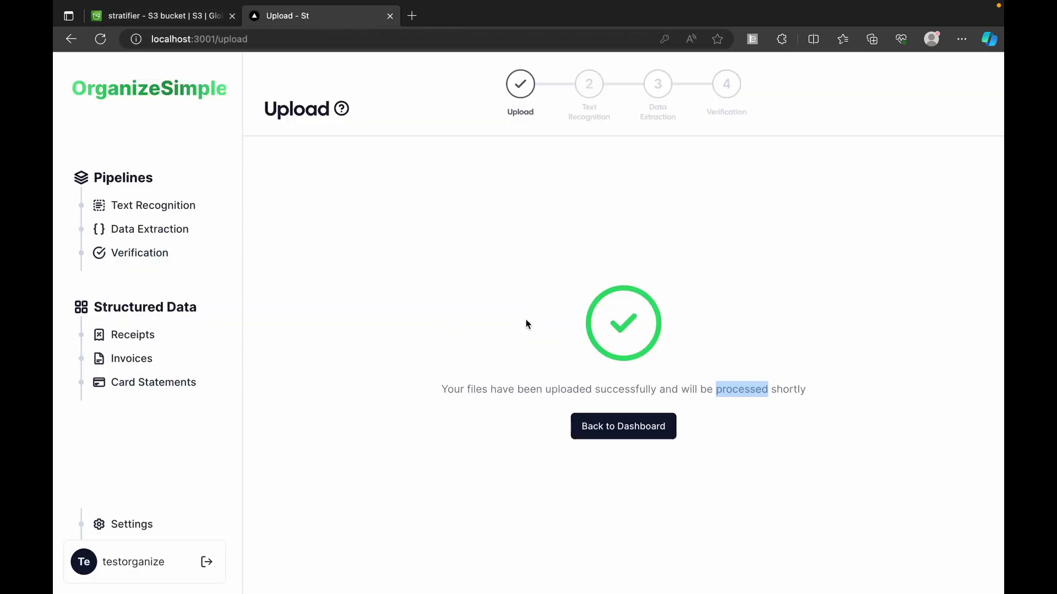
click(597, 425)
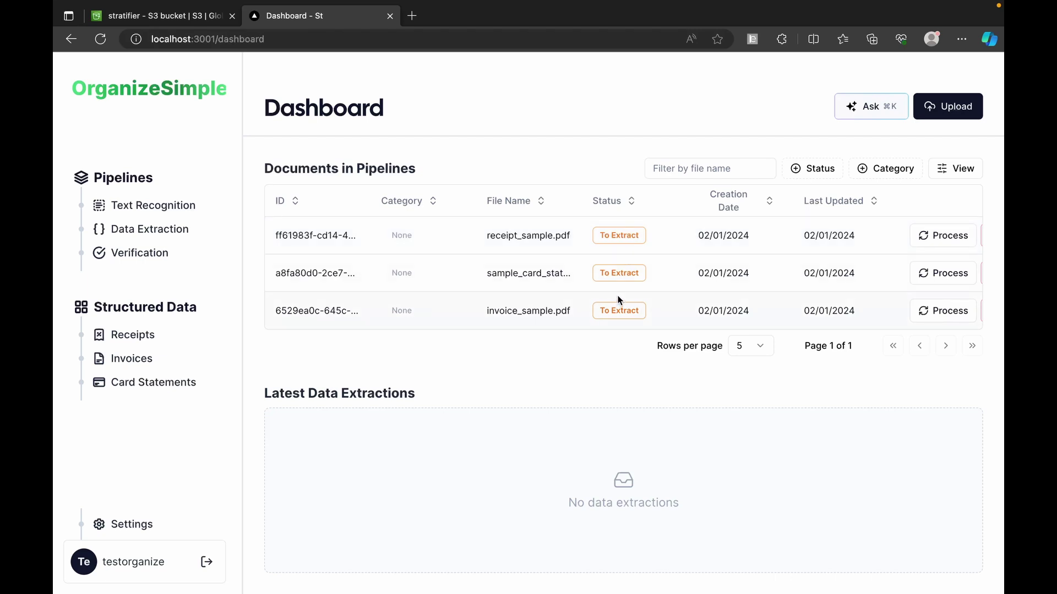
Process receipt_sample.pdf and confirm its classification as Receipt
click(931, 236)
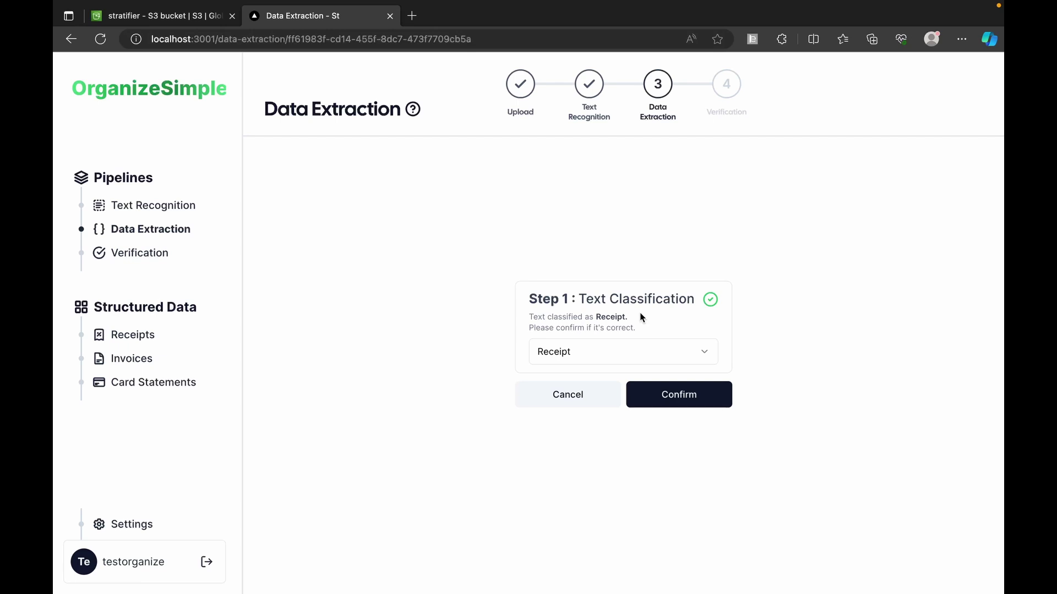
click(663, 356)
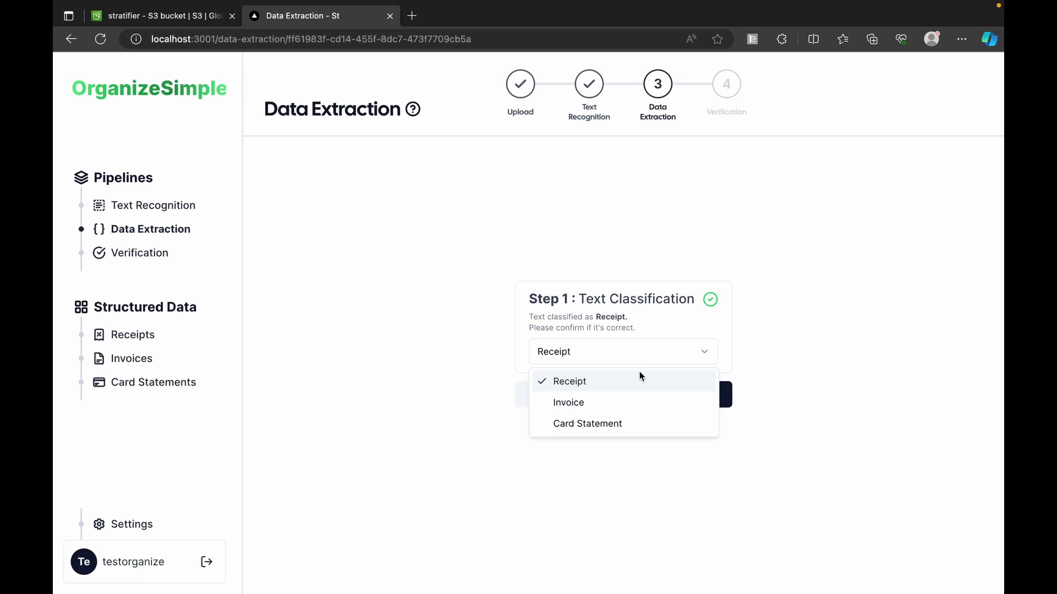
click(673, 352)
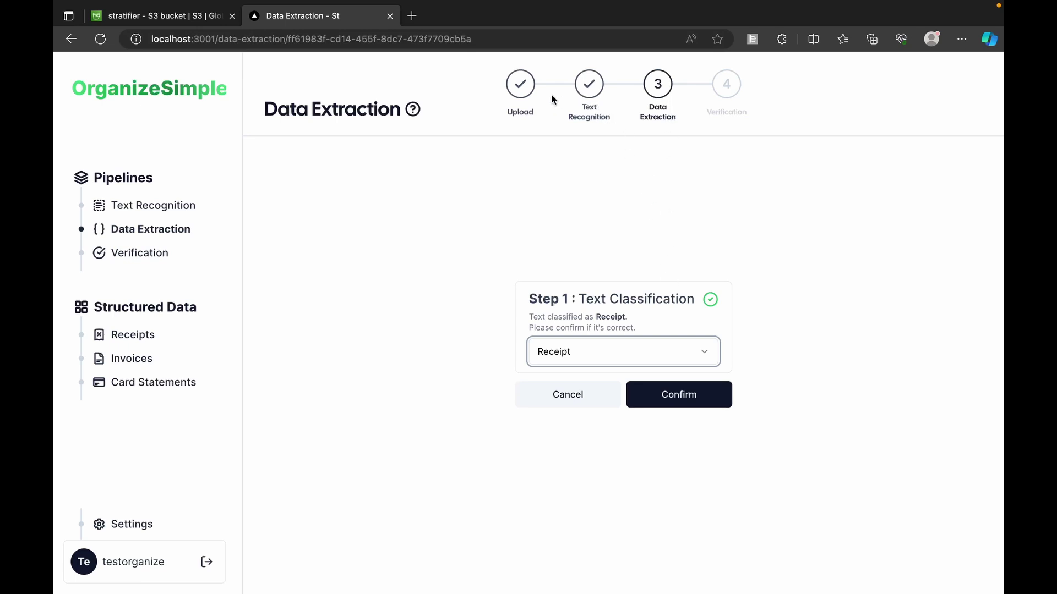
click(691, 404)
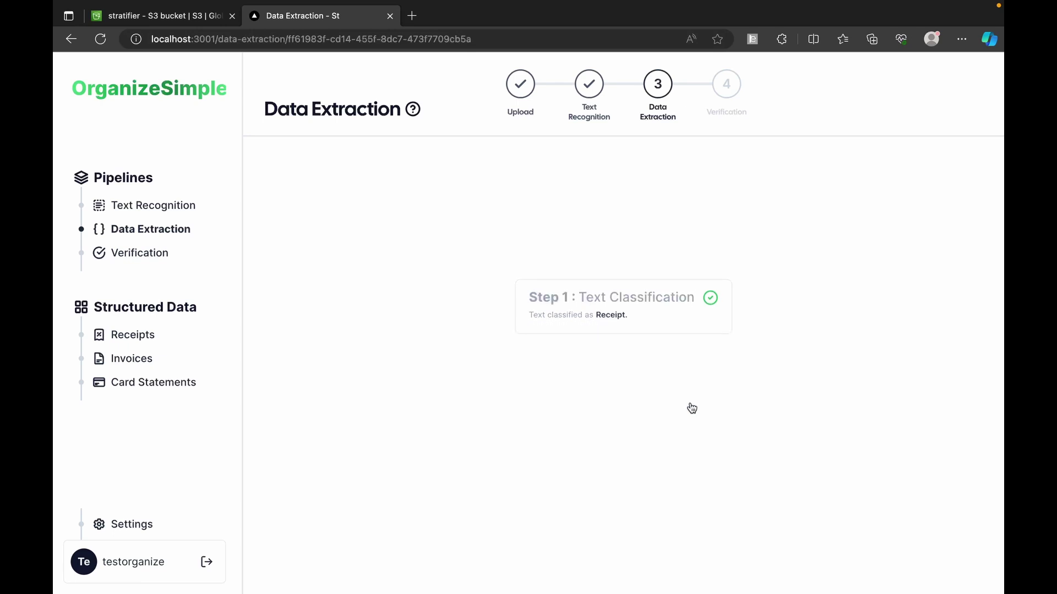
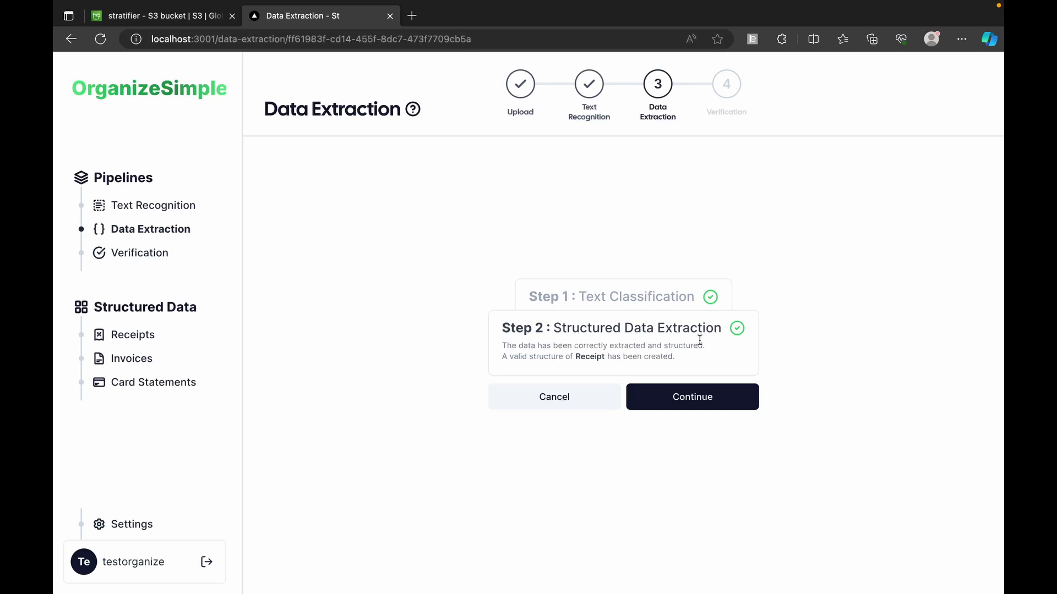
Continue to verification and view the receipt's recognized plain text beside its extracted data
click(714, 405)
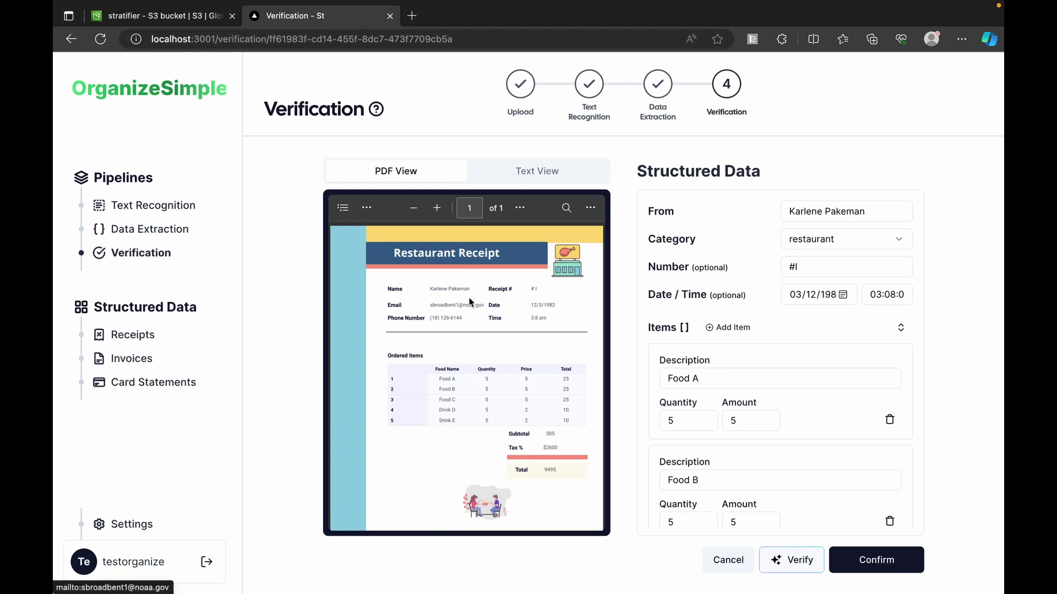
click(514, 174)
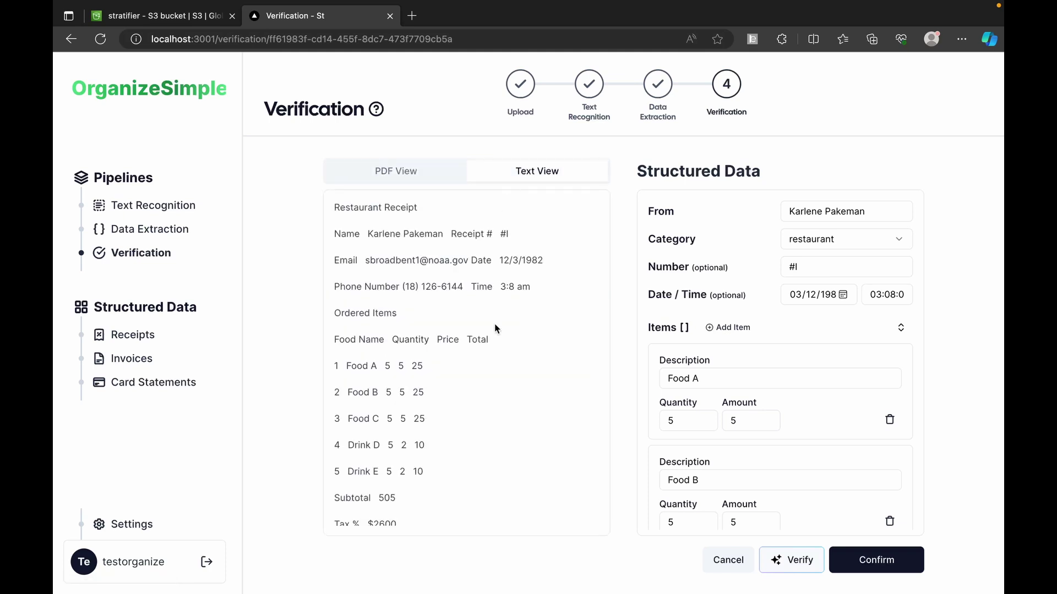
right_click(493, 413)
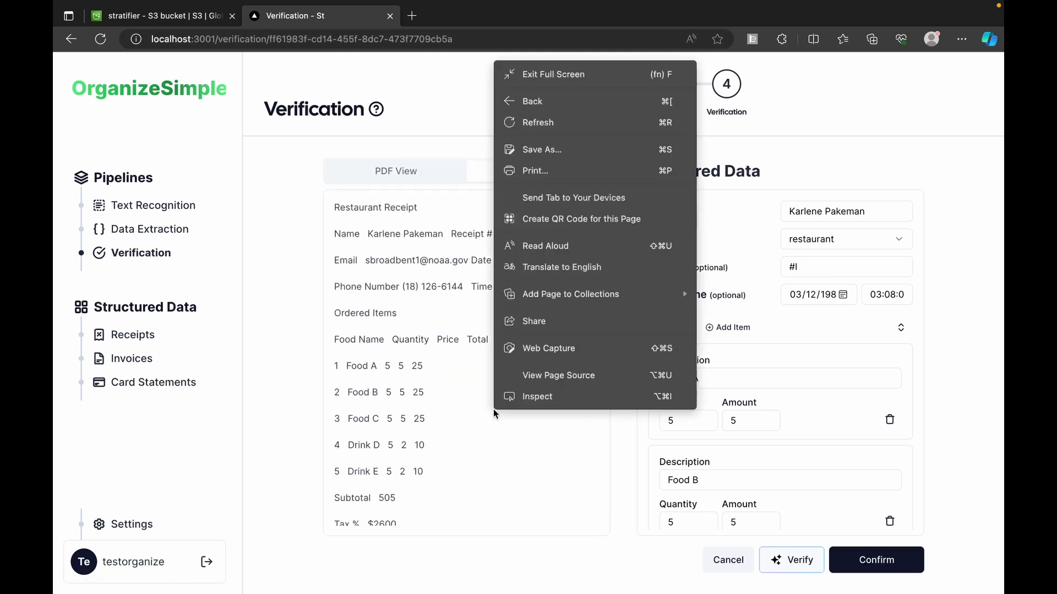
click(443, 402)
scroll(443, 401, down, 3)
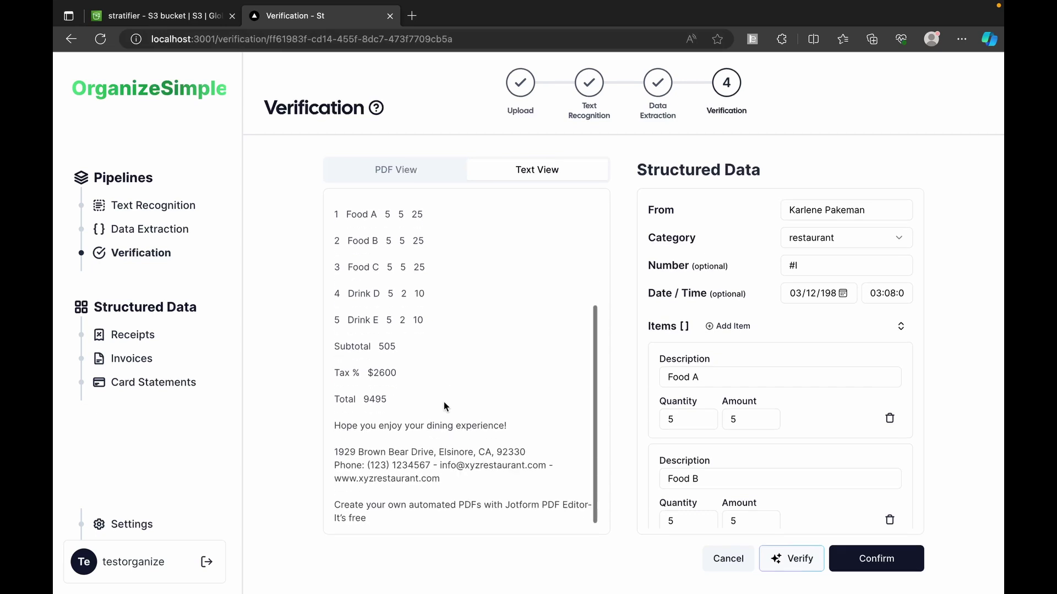
scroll(444, 404, up, 3)
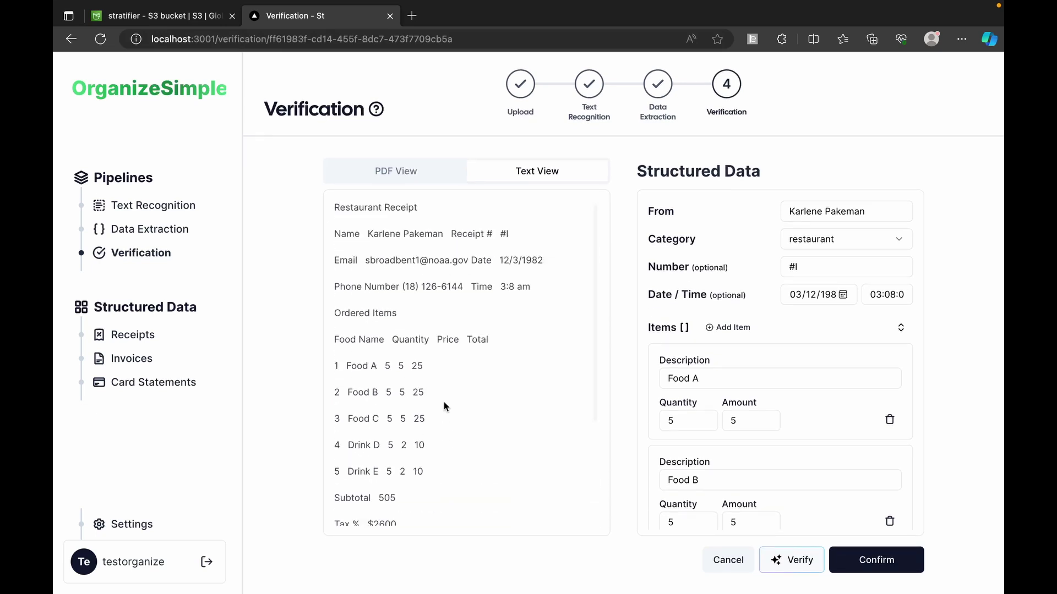
click(409, 171)
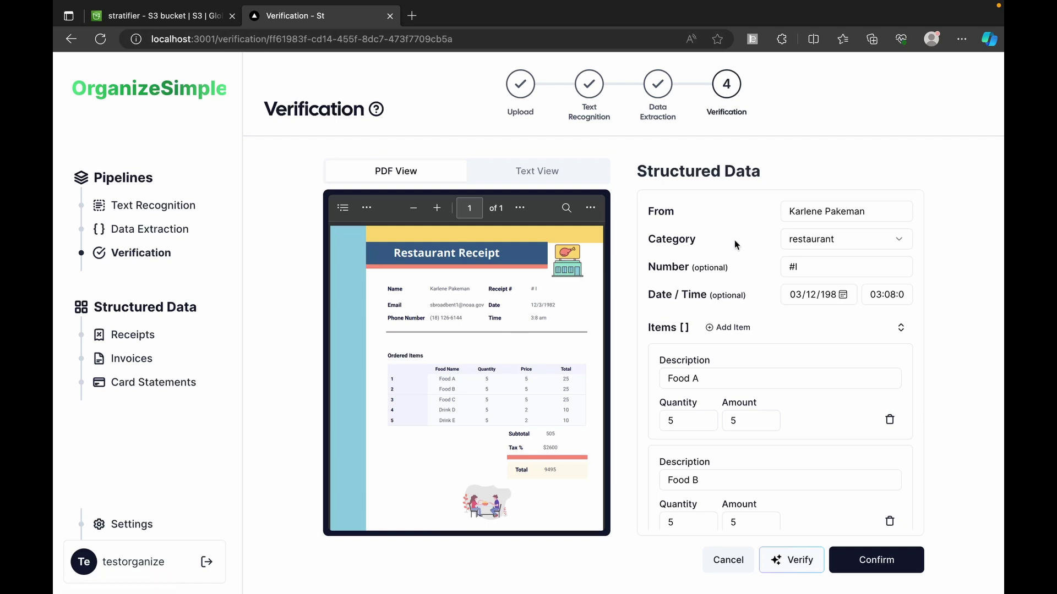
scroll(734, 240, down, 1)
scroll(734, 240, up, 1)
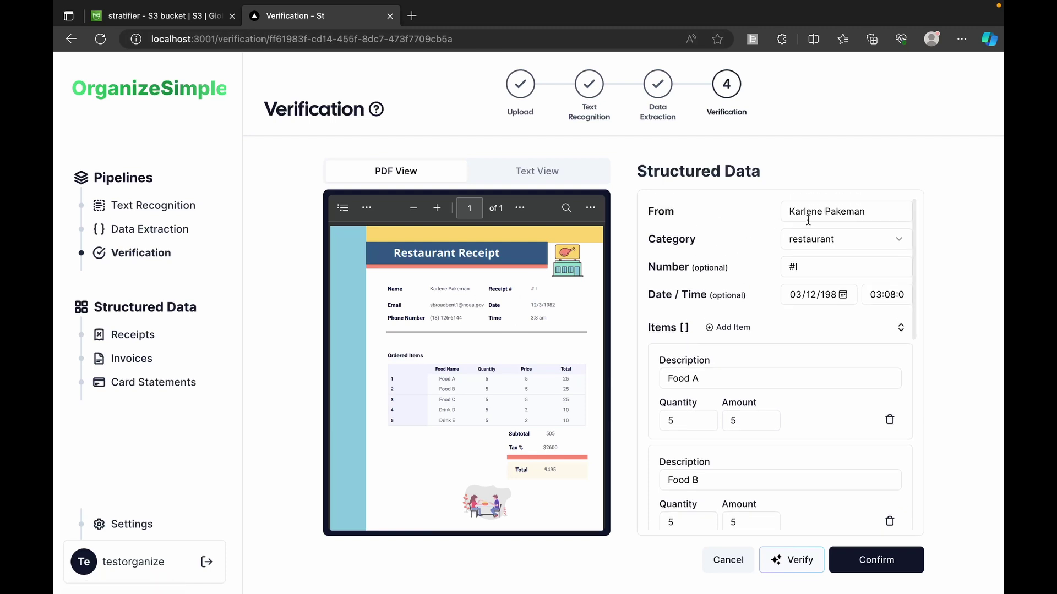
click(816, 246)
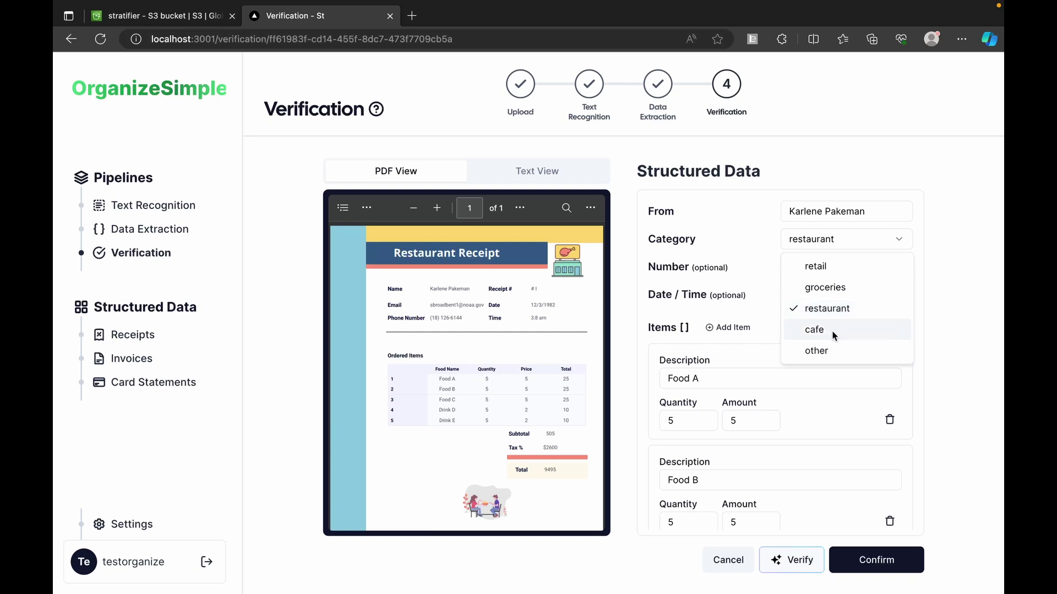
click(892, 243)
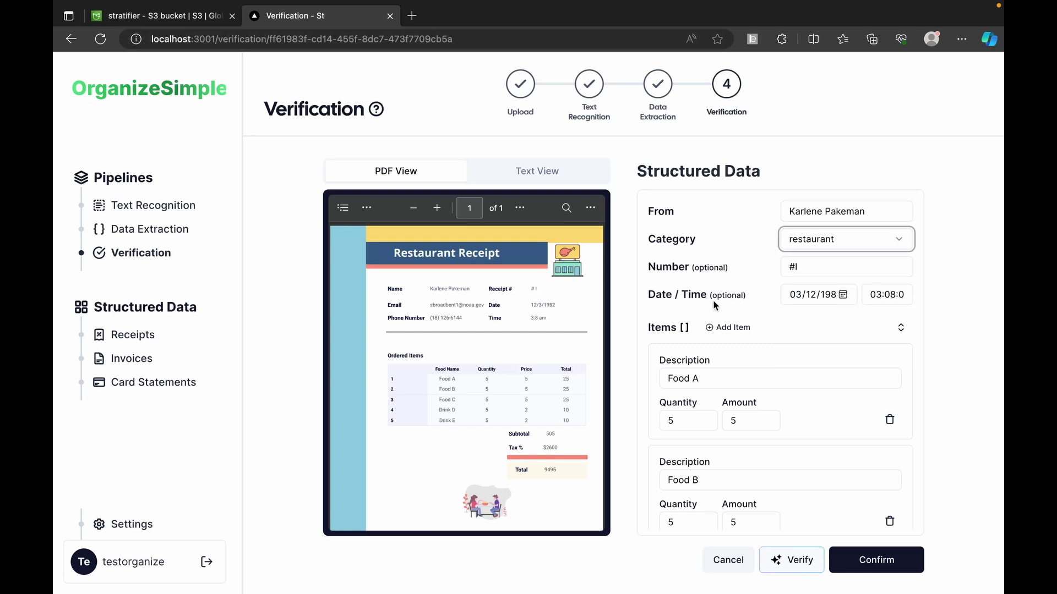
scroll(712, 299, down, 1)
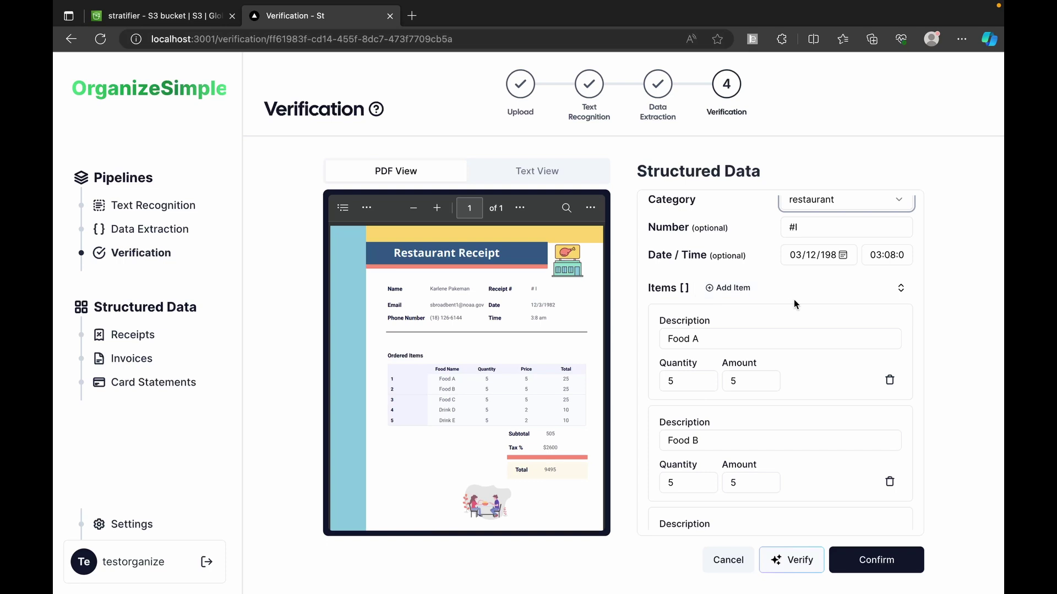
scroll(794, 299, down, 2)
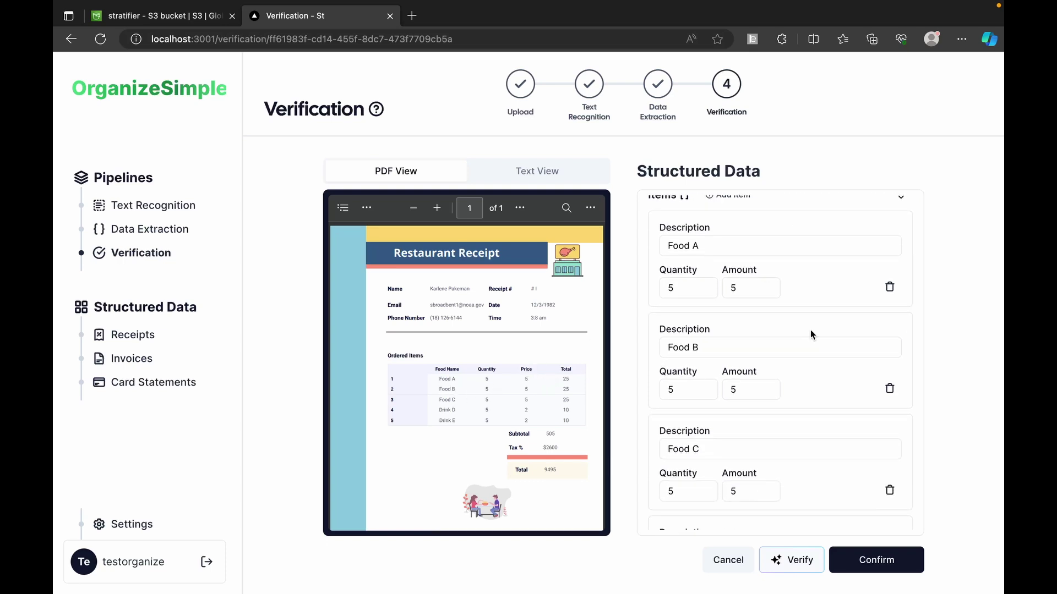
scroll(810, 329, down, 1)
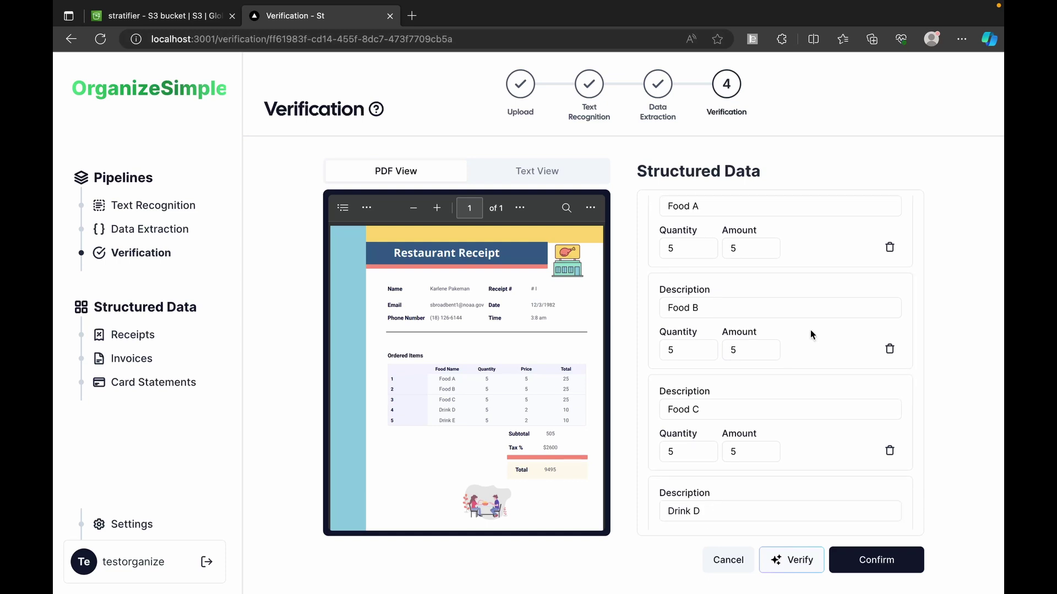
scroll(810, 332, down, 5)
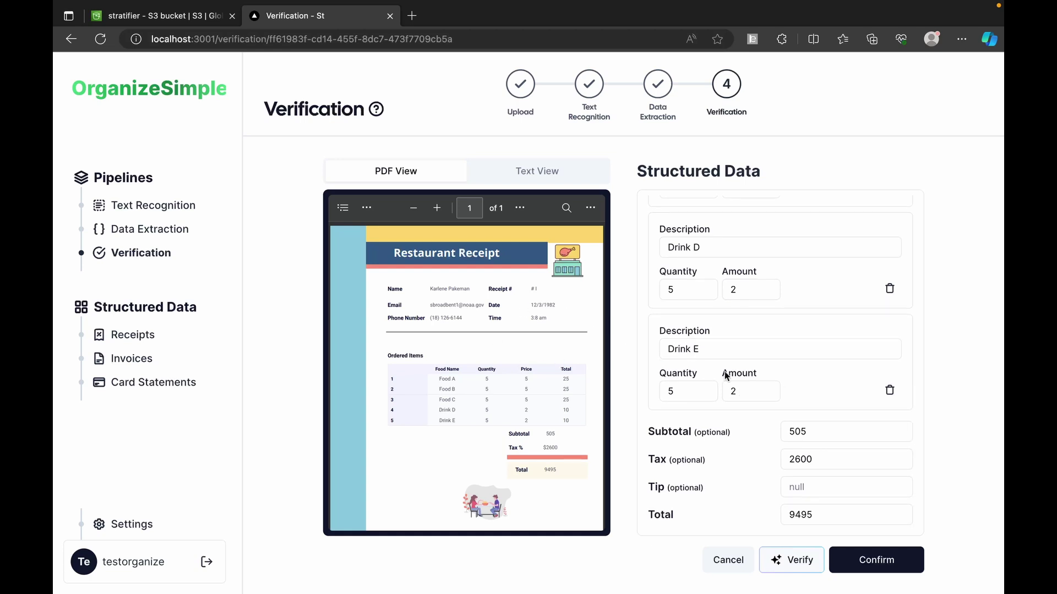
click(744, 392)
Review the receipt's line items and adjust Food C's amount with the spinner, leaving it at 5
scroll(743, 392, up, 3)
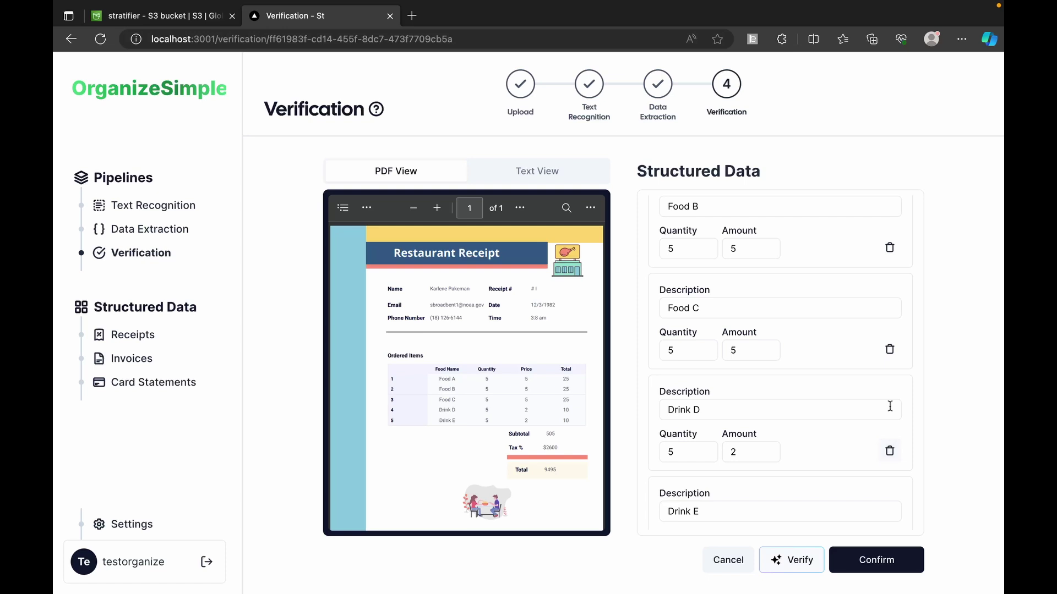
scroll(889, 352, up, 5)
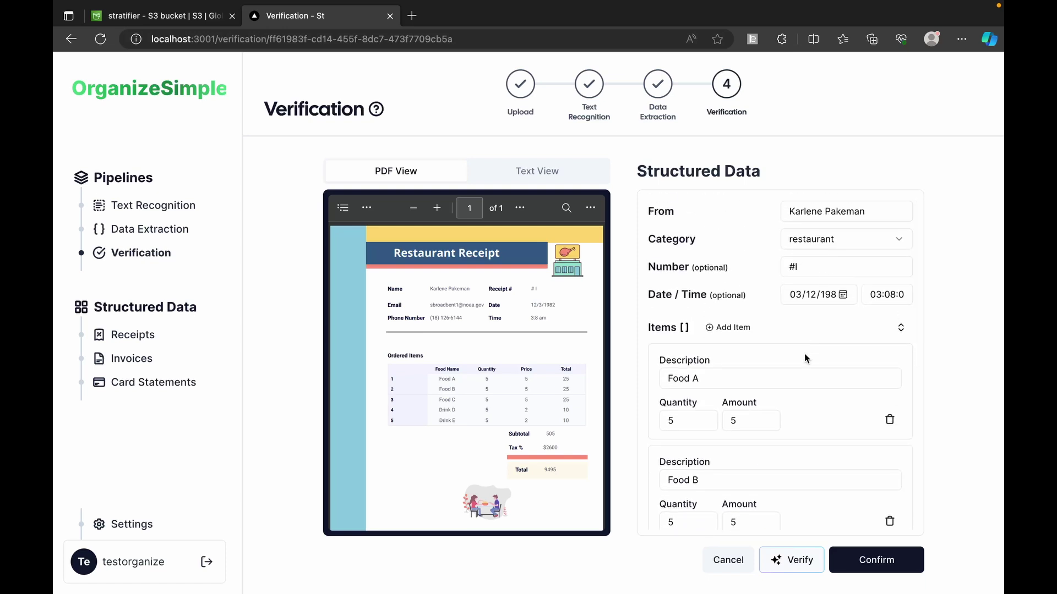
scroll(804, 354, down, 5)
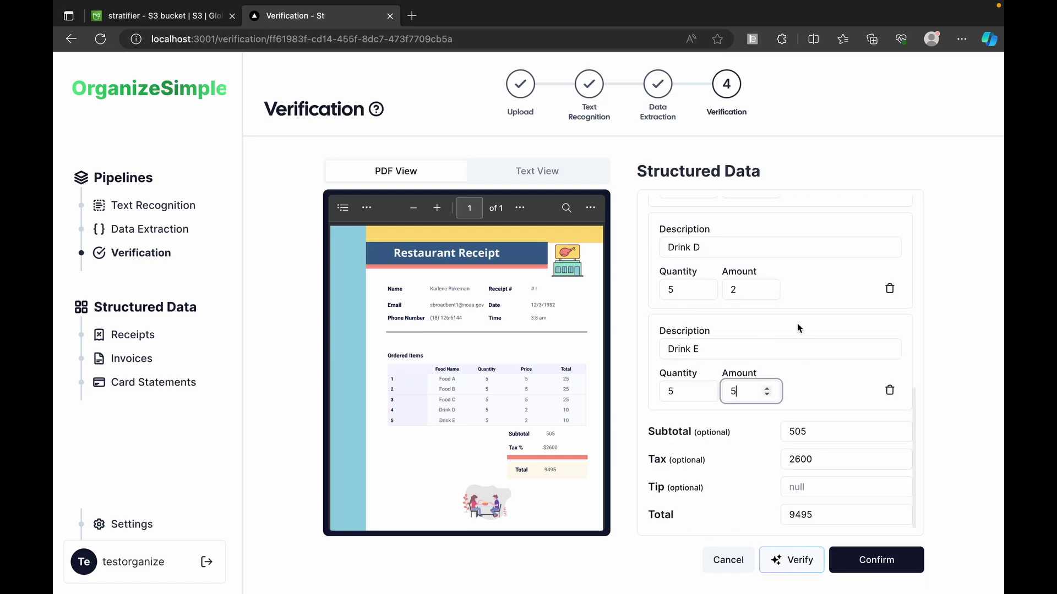
scroll(810, 303, up, 10)
scroll(810, 303, down, 2)
scroll(712, 323, down, 2)
scroll(721, 406, down, 2)
scroll(722, 405, down, 3)
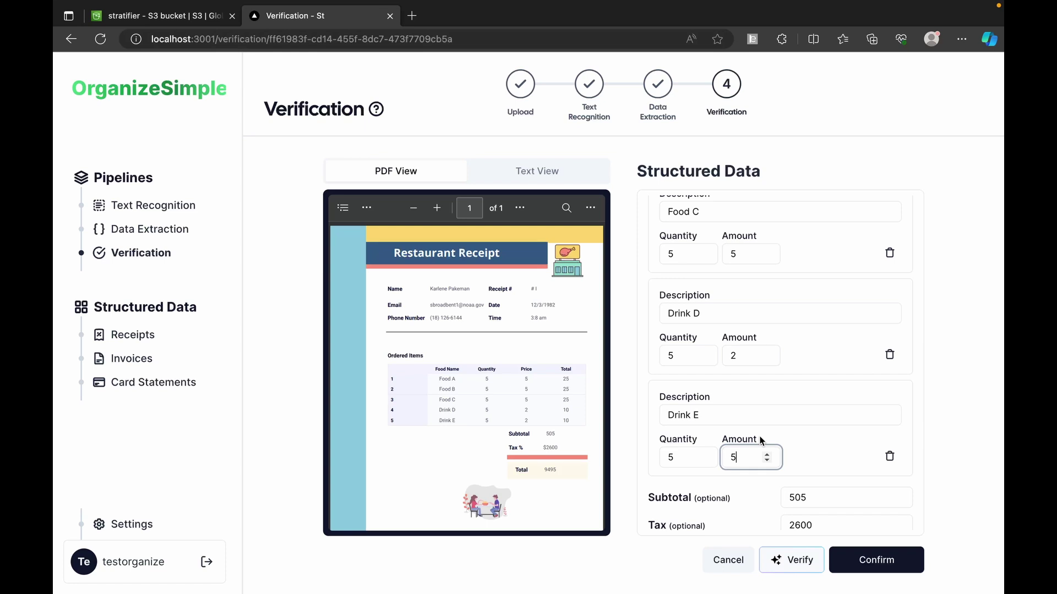
scroll(760, 440, down, 2)
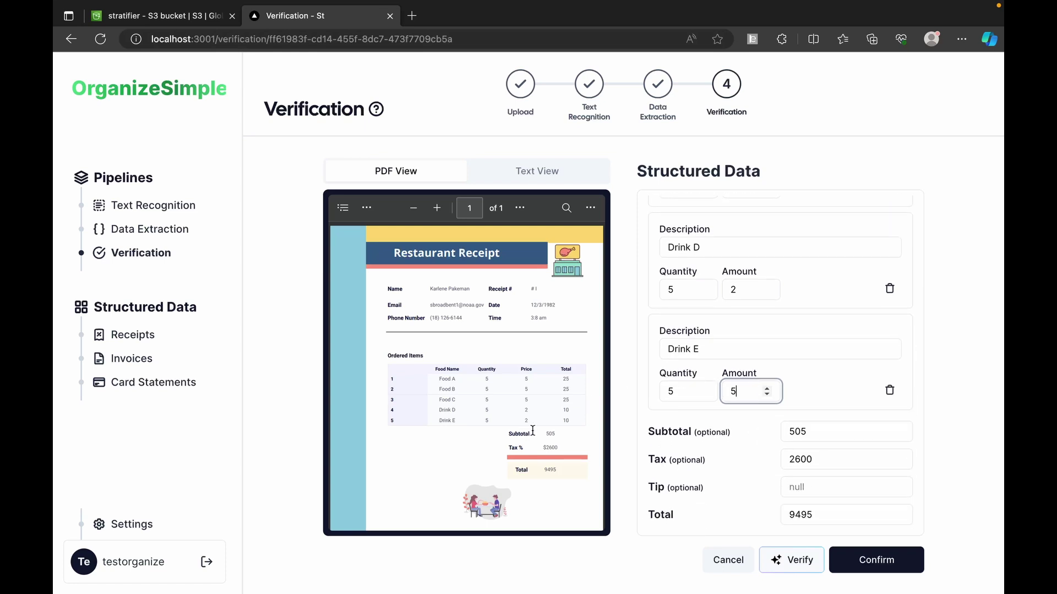
scroll(770, 374, up, 3)
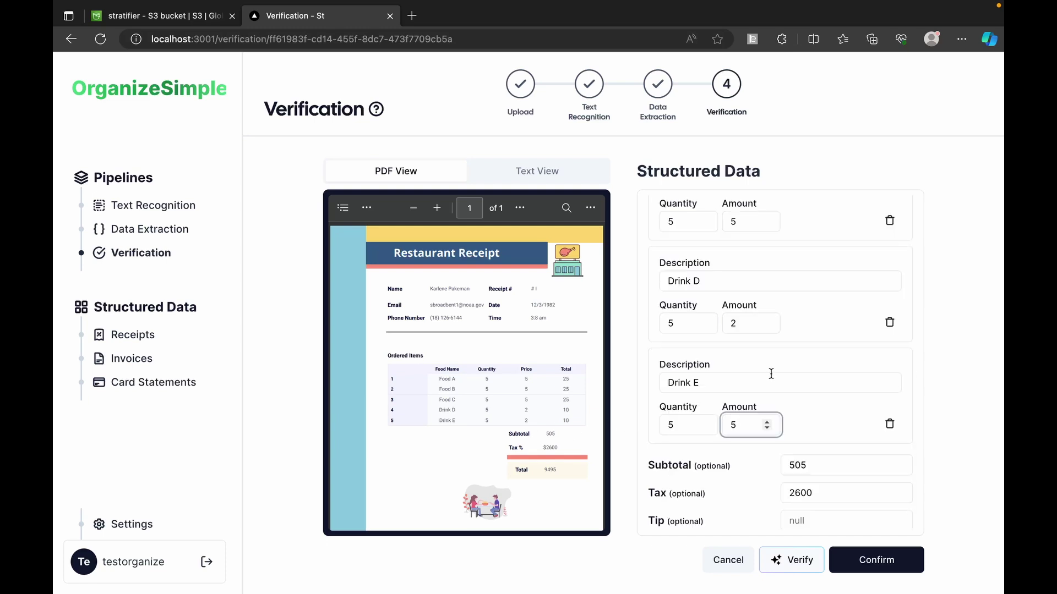
click(740, 279)
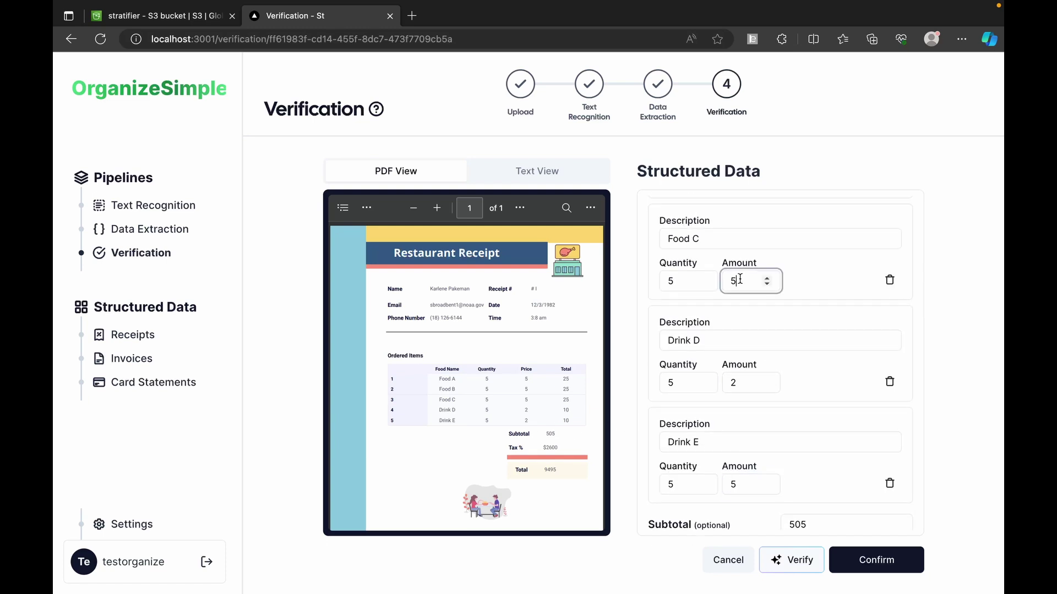
scroll(740, 279, up, 3)
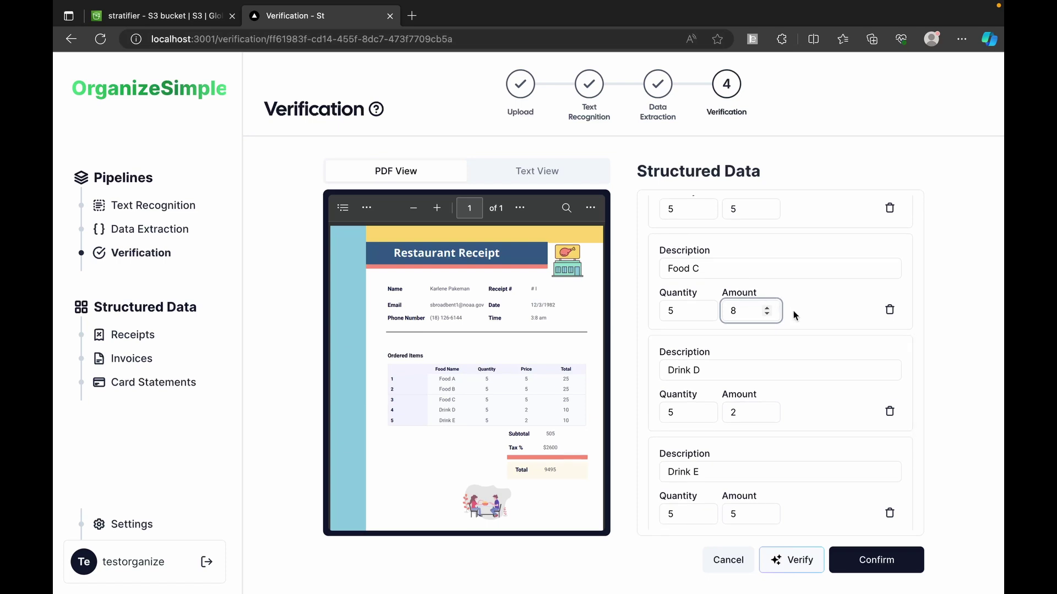
click(767, 313)
click(821, 313)
Return to the top of the form and confirm the verified receipt data
scroll(821, 314, up, 1)
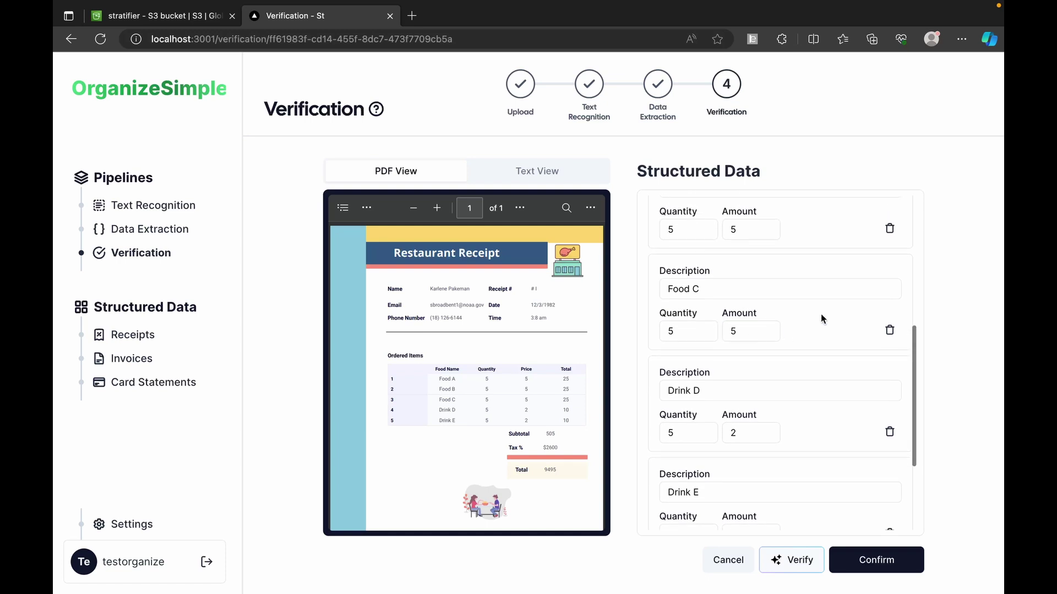
scroll(821, 319, up, 4)
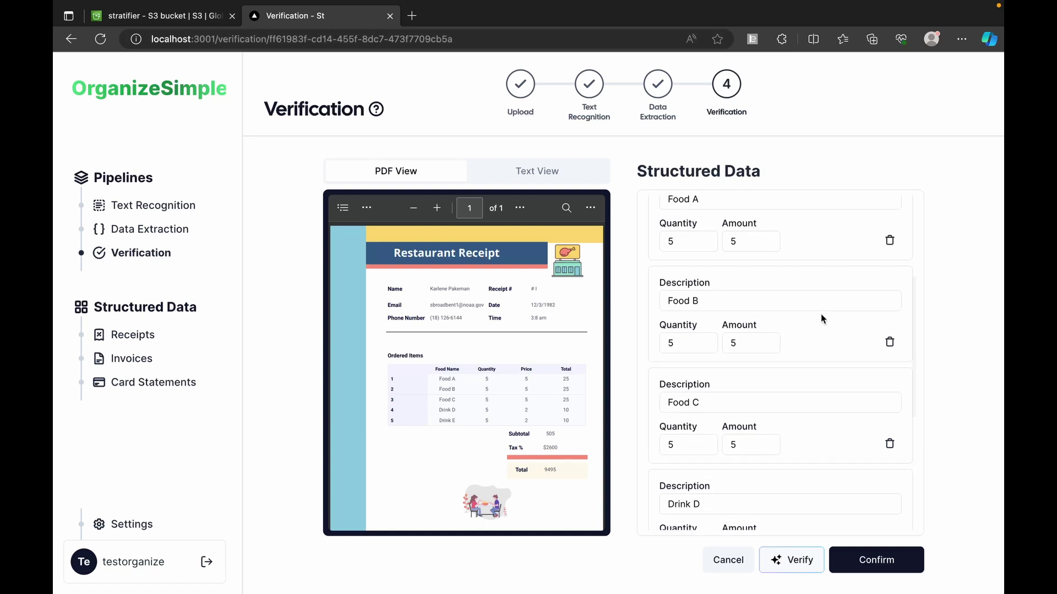
scroll(821, 314, up, 6)
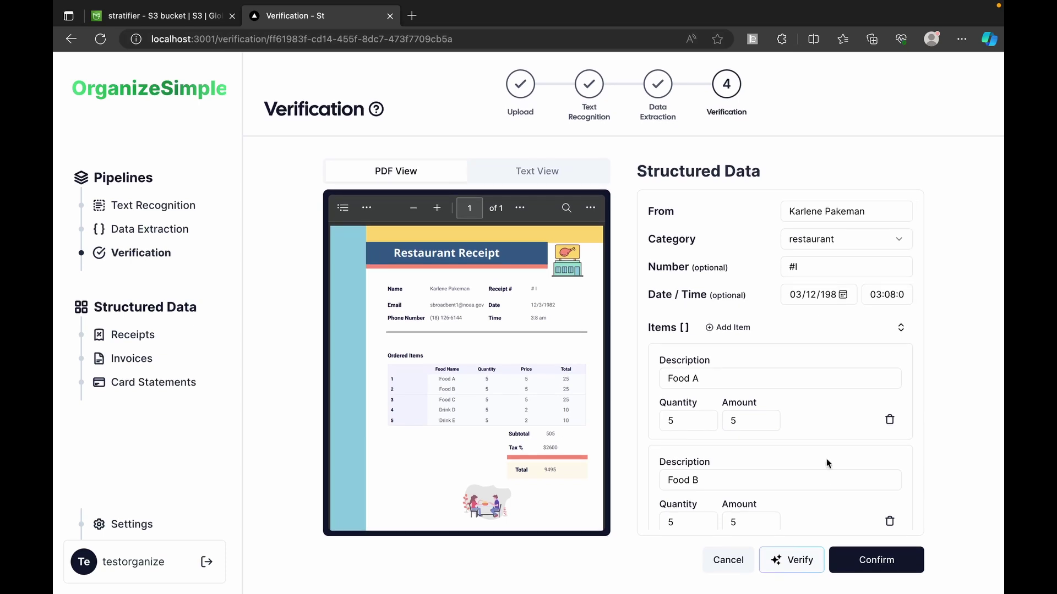
click(868, 559)
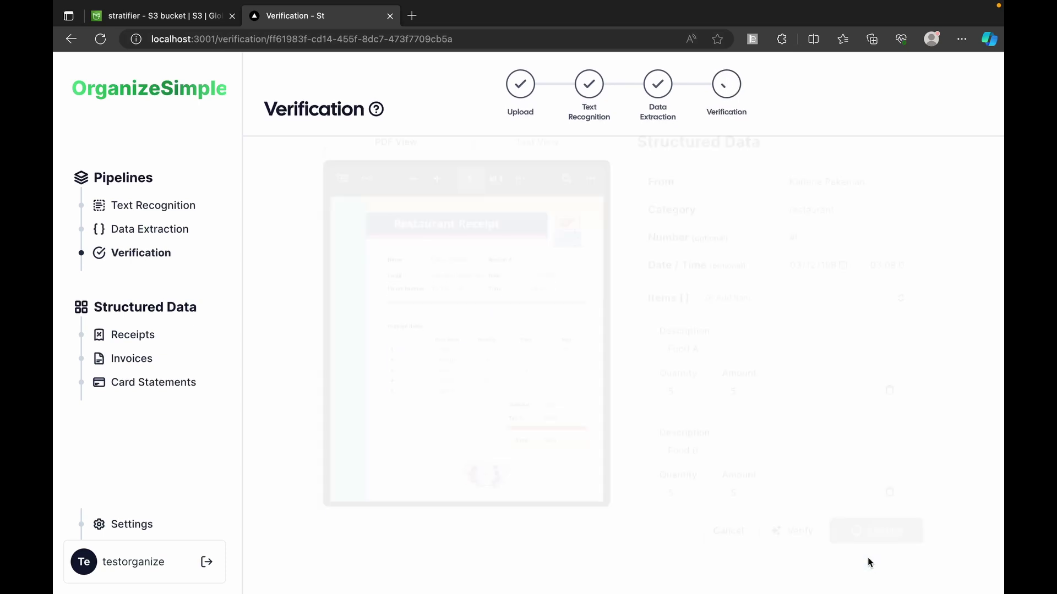
Return to the dashboard and open the Receipts overview under Structured Data
click(649, 434)
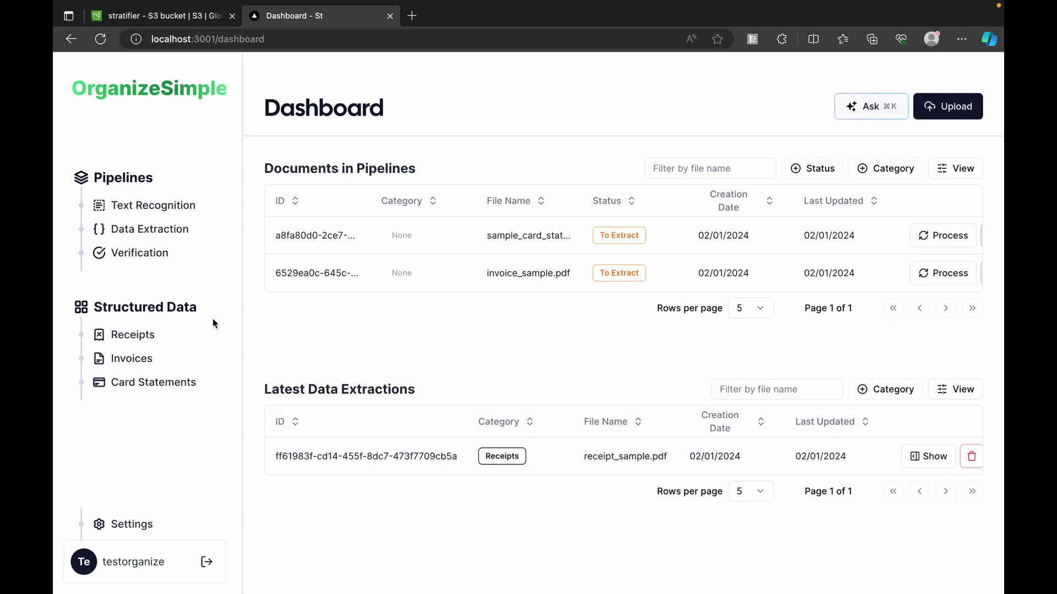
click(146, 338)
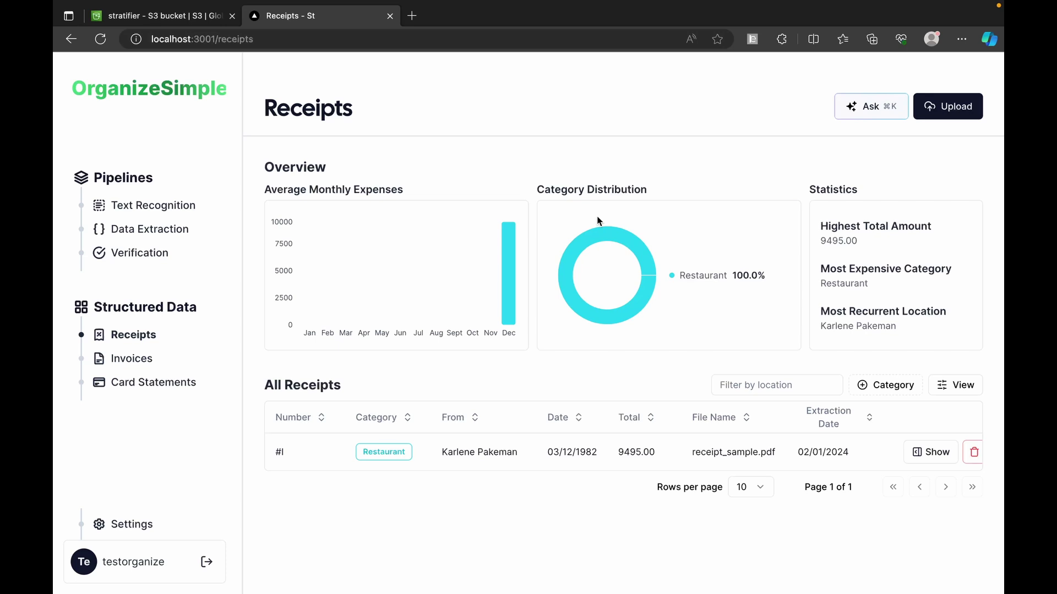
mouse_move(648, 302)
click(929, 453)
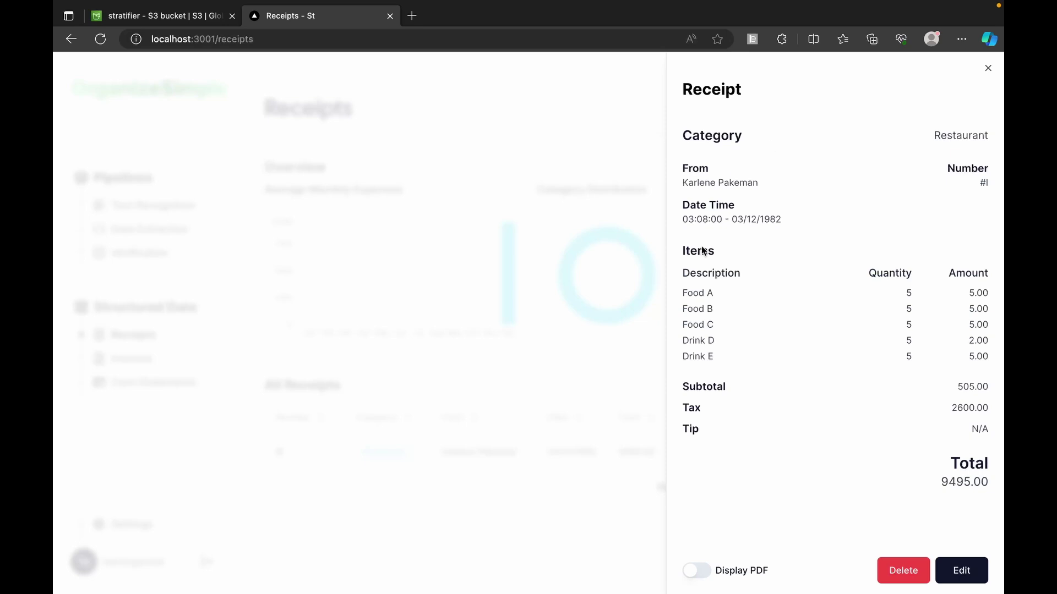
click(703, 574)
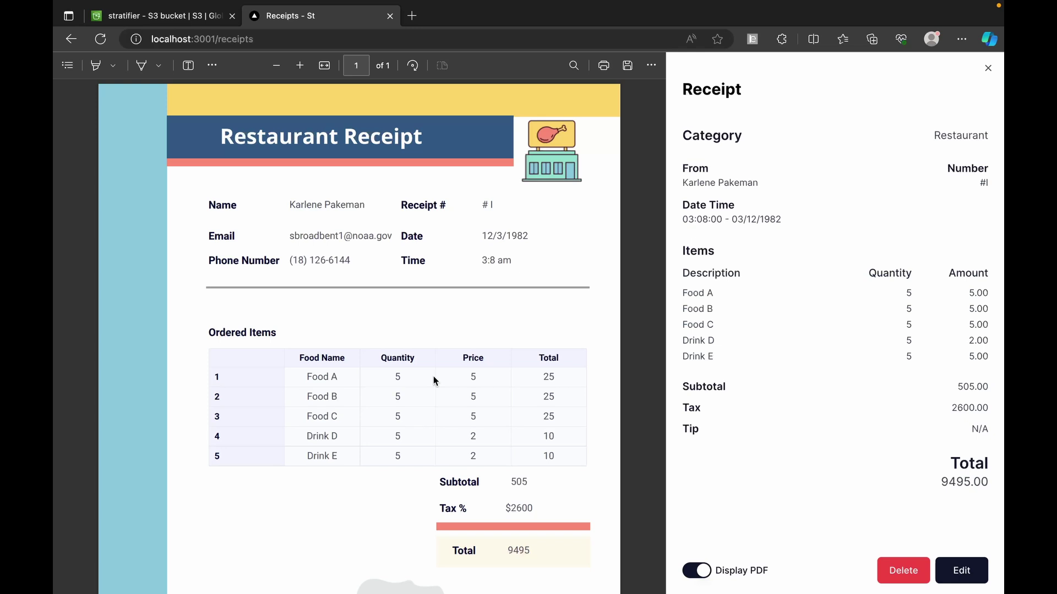
click(693, 571)
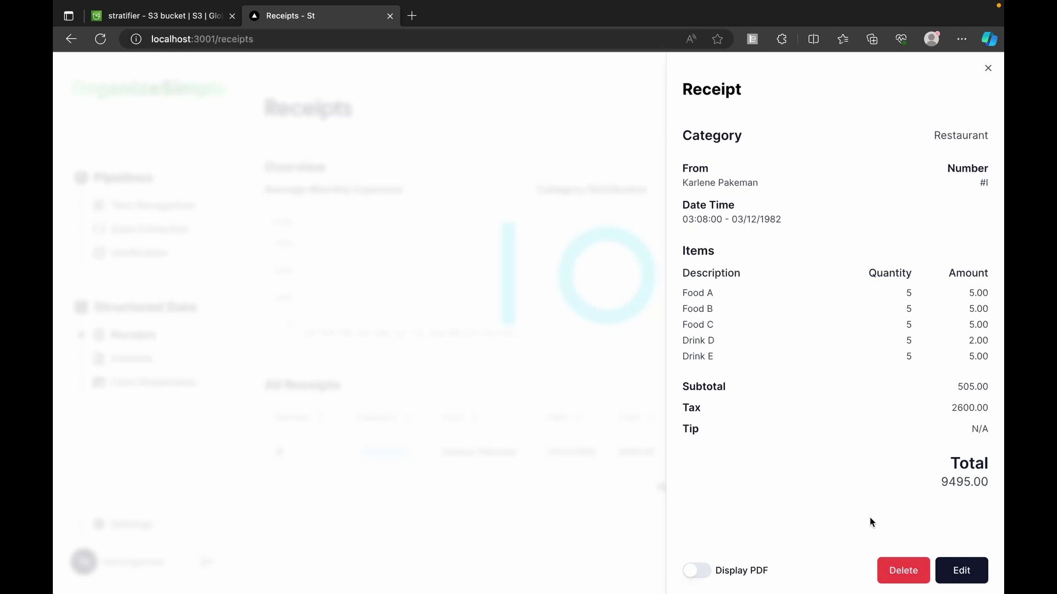
Open the receipt's extracted fields for editing and look through the form
click(960, 571)
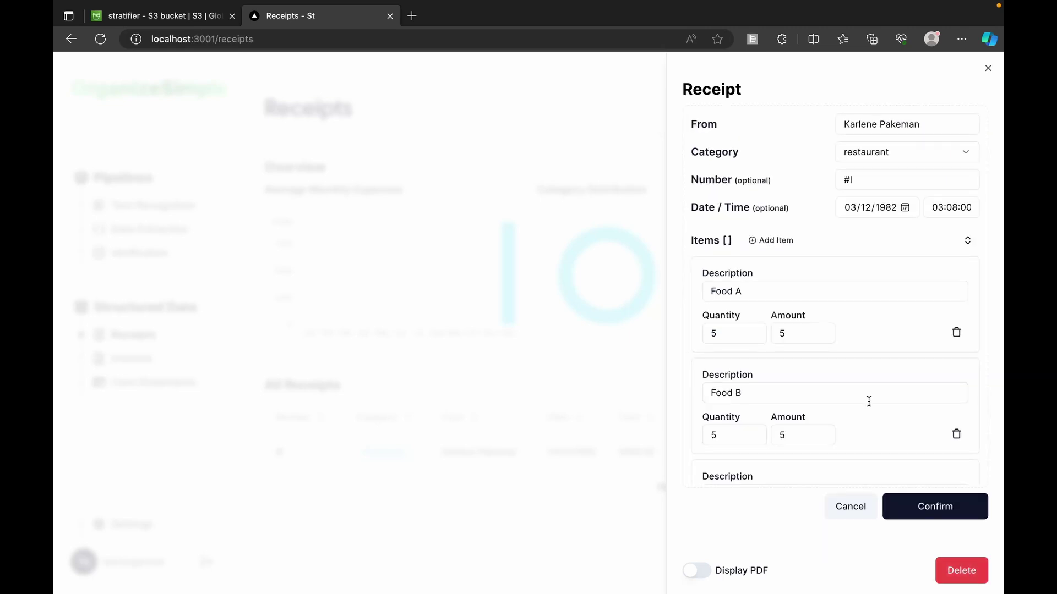
scroll(869, 401, down, 7)
scroll(868, 402, up, 4)
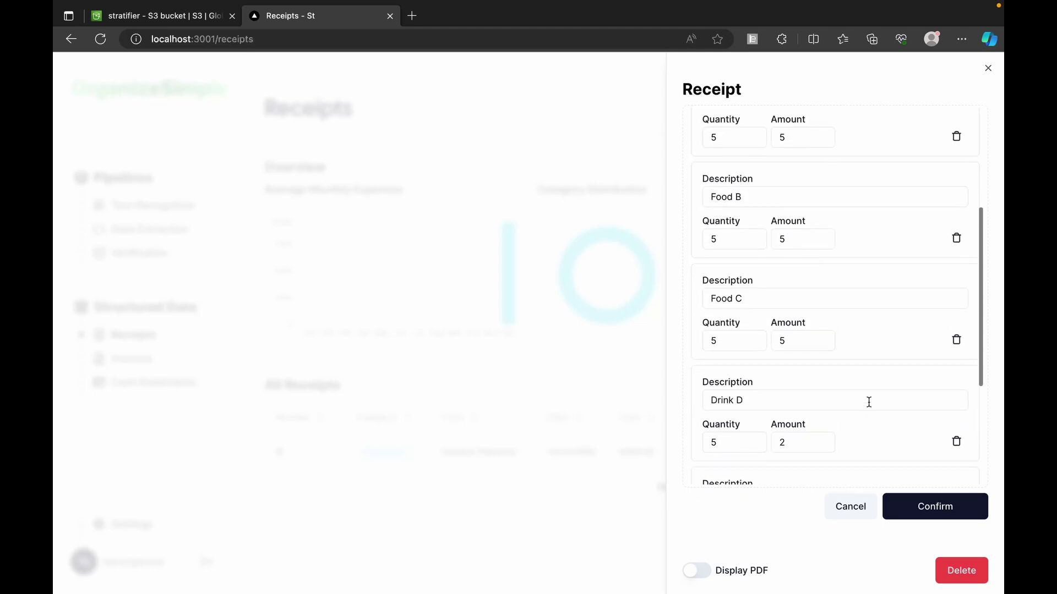
scroll(869, 402, up, 5)
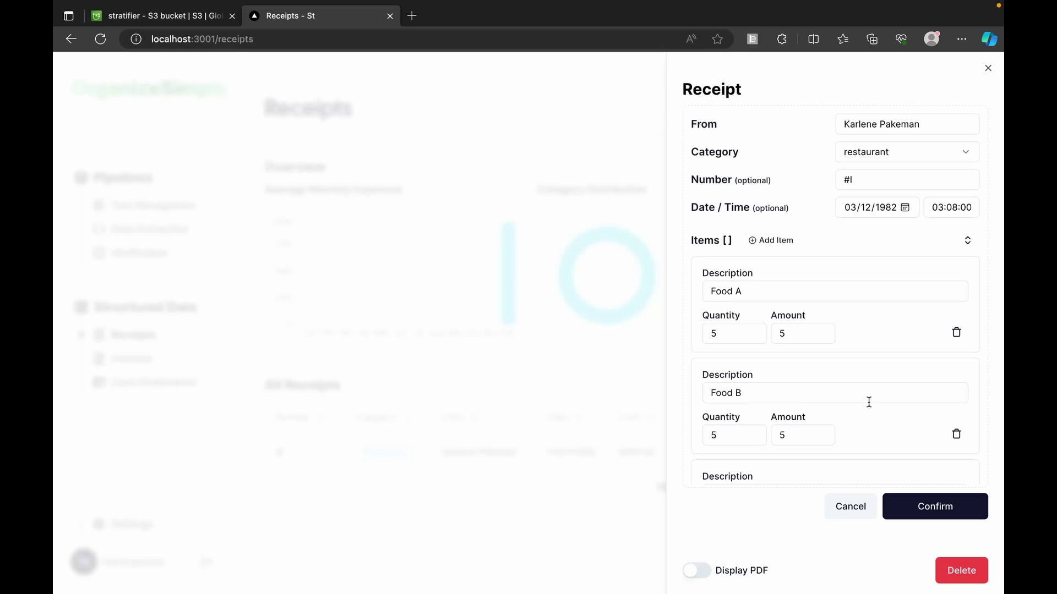
scroll(869, 403, down, 4)
scroll(868, 402, up, 4)
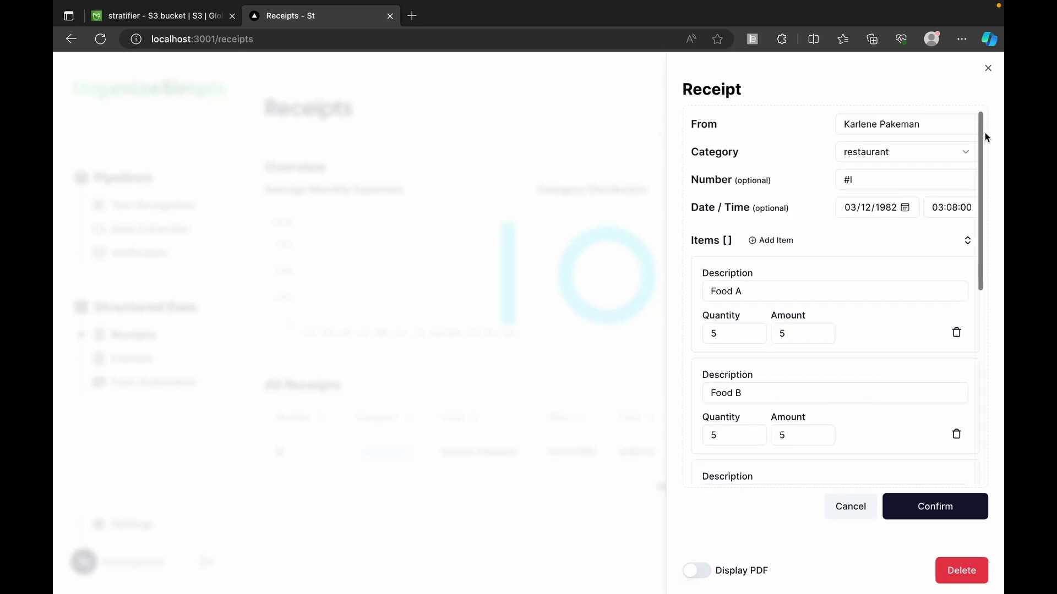
Close the receipt details unchanged and go to the Data Extraction pipeline
click(988, 68)
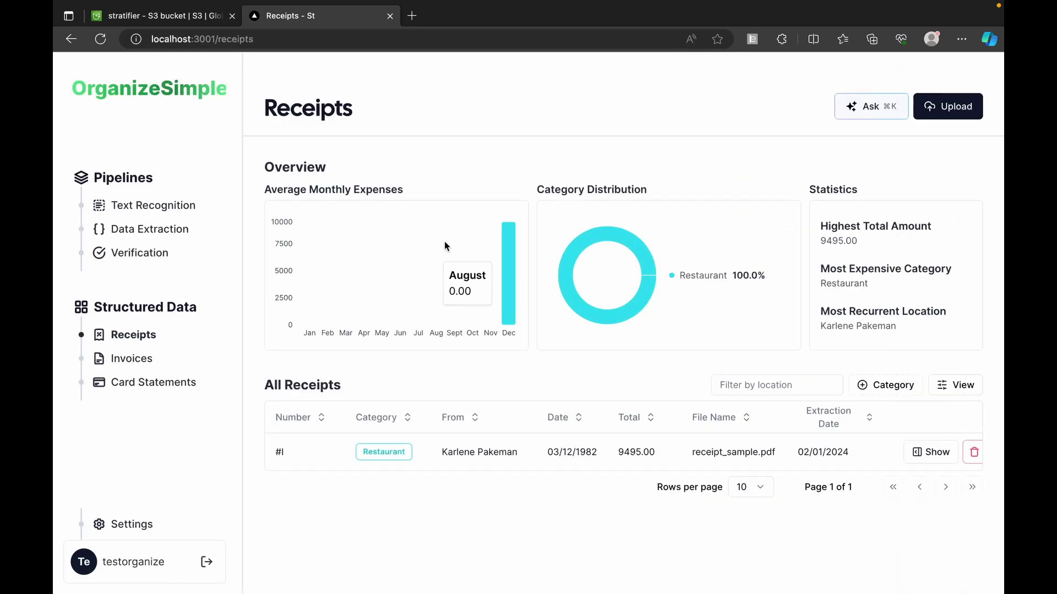
click(150, 229)
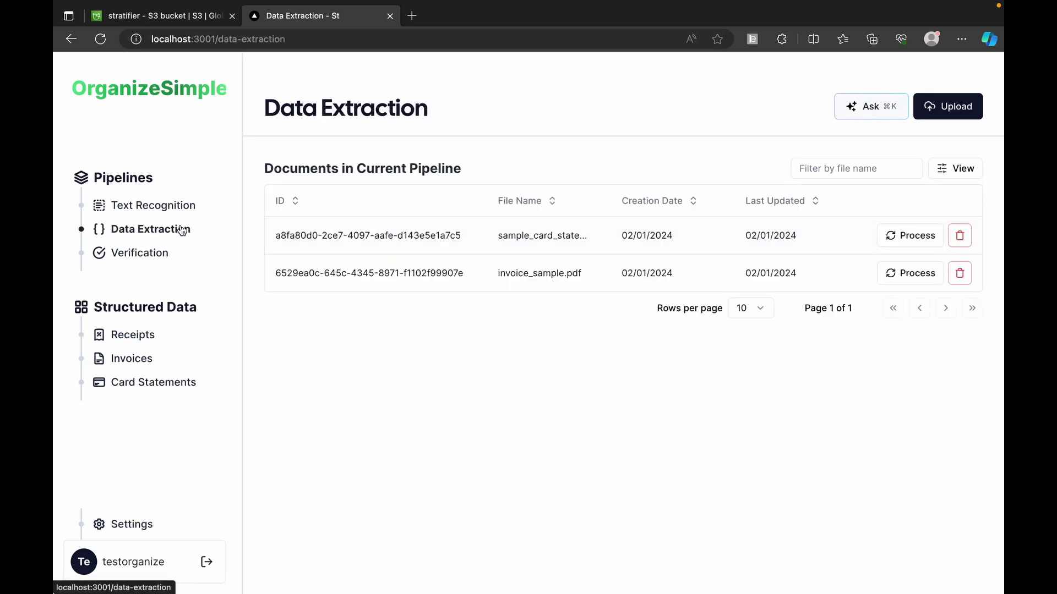
click(153, 229)
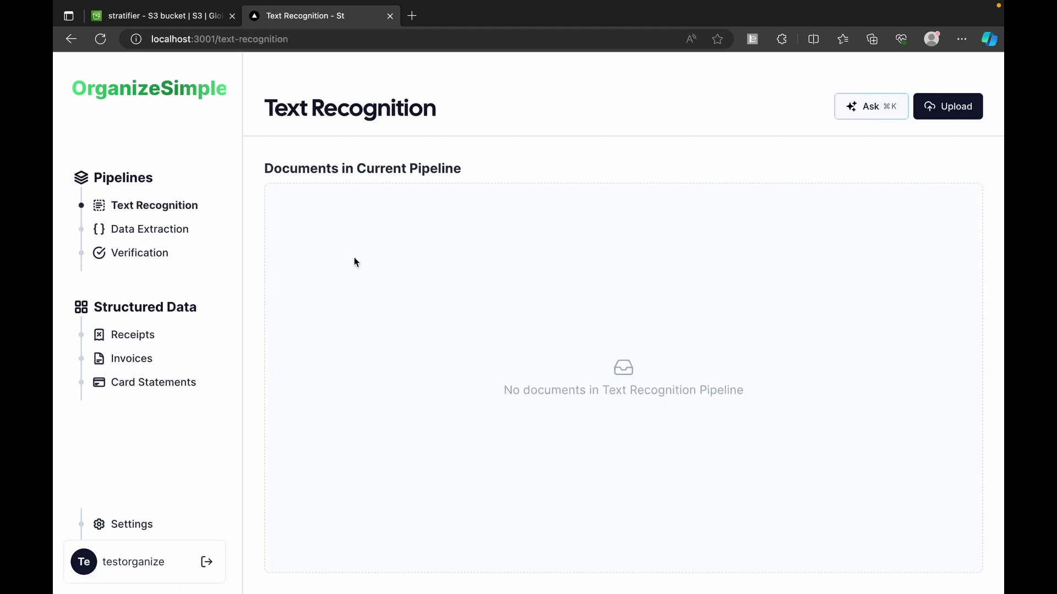
Return to Data Extraction and start processing the sample_card_statement document
click(163, 228)
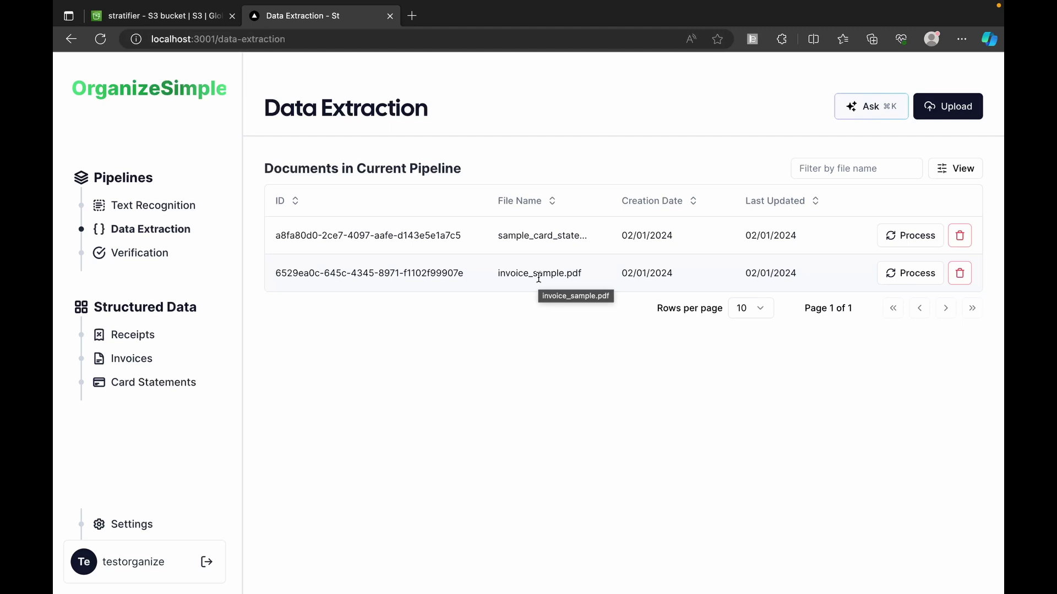
click(896, 236)
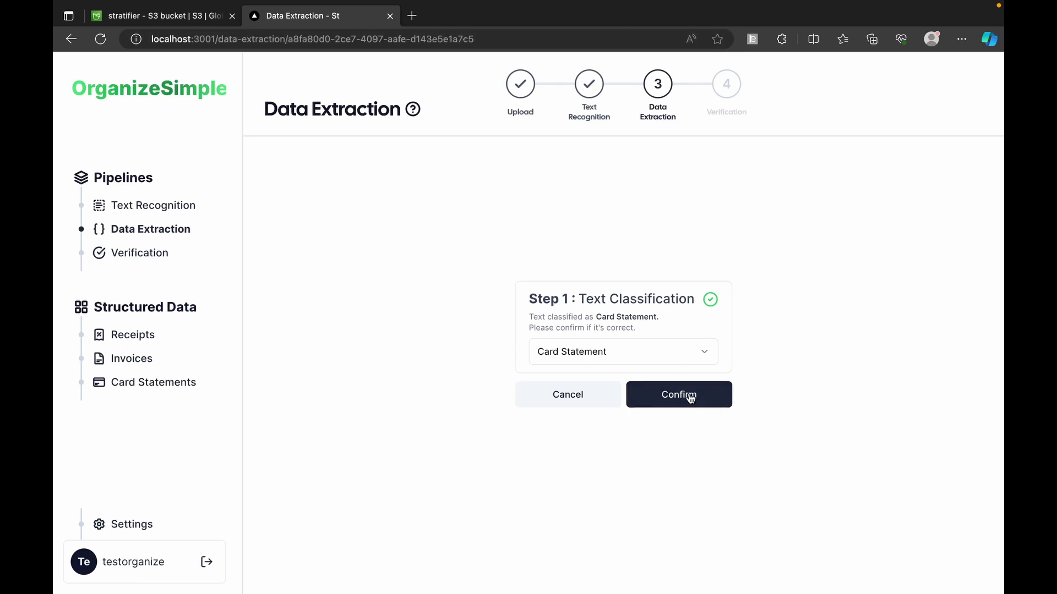
Keep Card Statement as the document type and confirm the classification
click(703, 353)
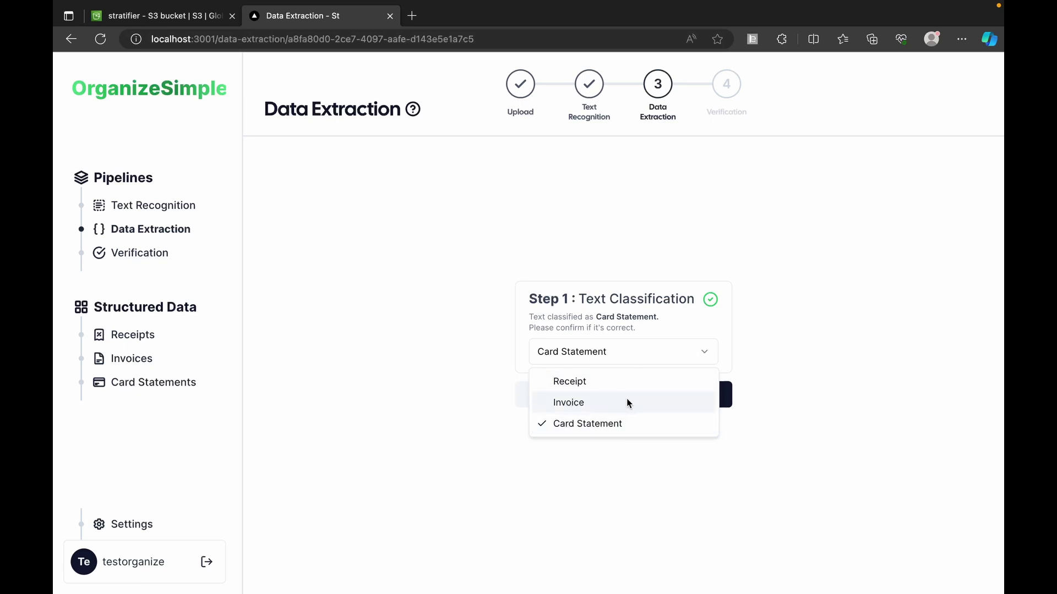
click(709, 350)
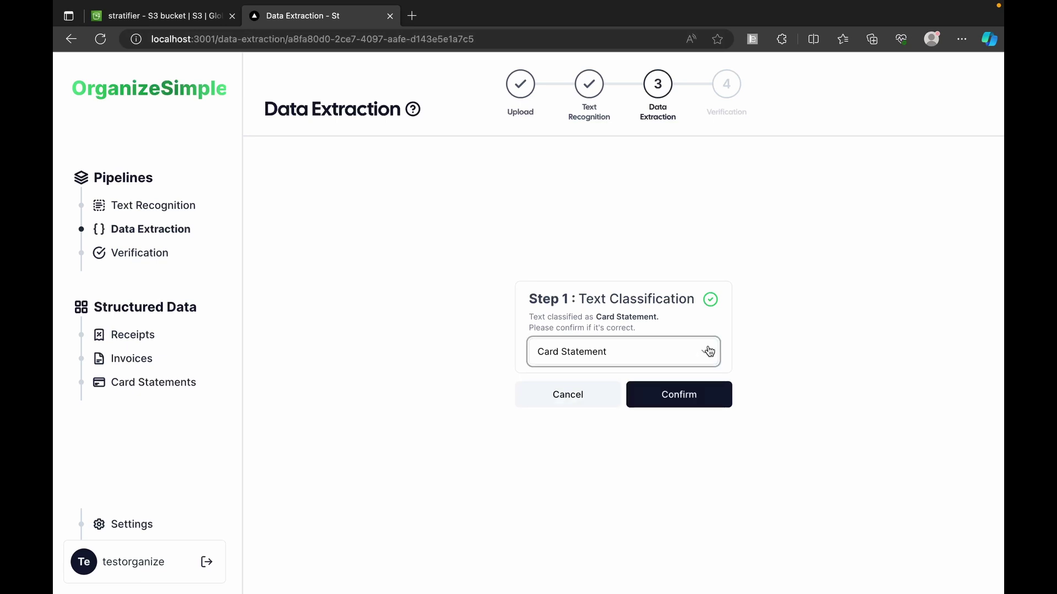
click(695, 395)
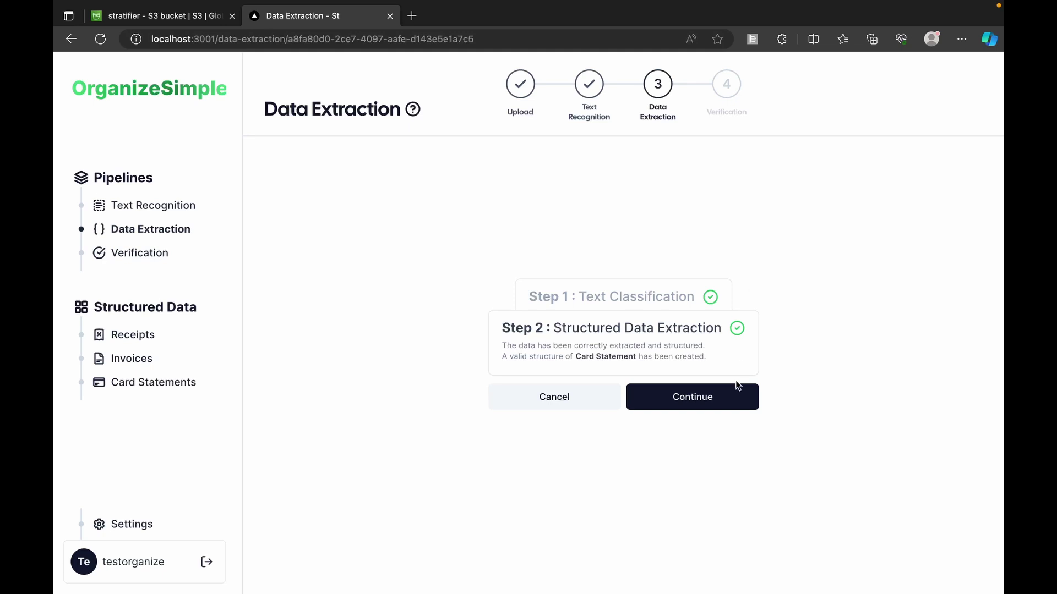
Continue to verification and read through the card statement's extracted plain text
click(711, 396)
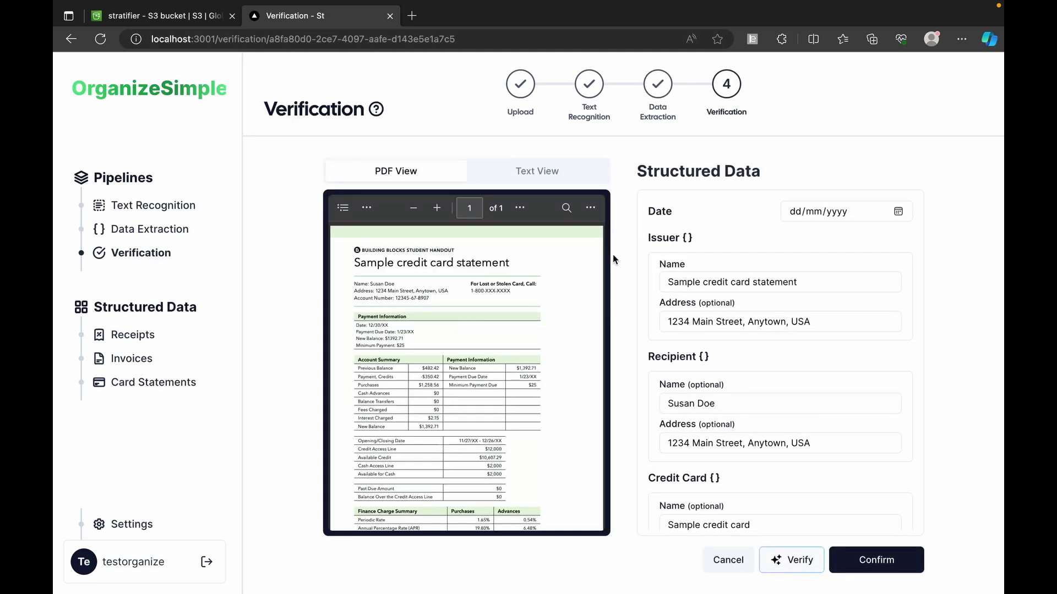
scroll(474, 372, down, 3)
scroll(474, 372, up, 2)
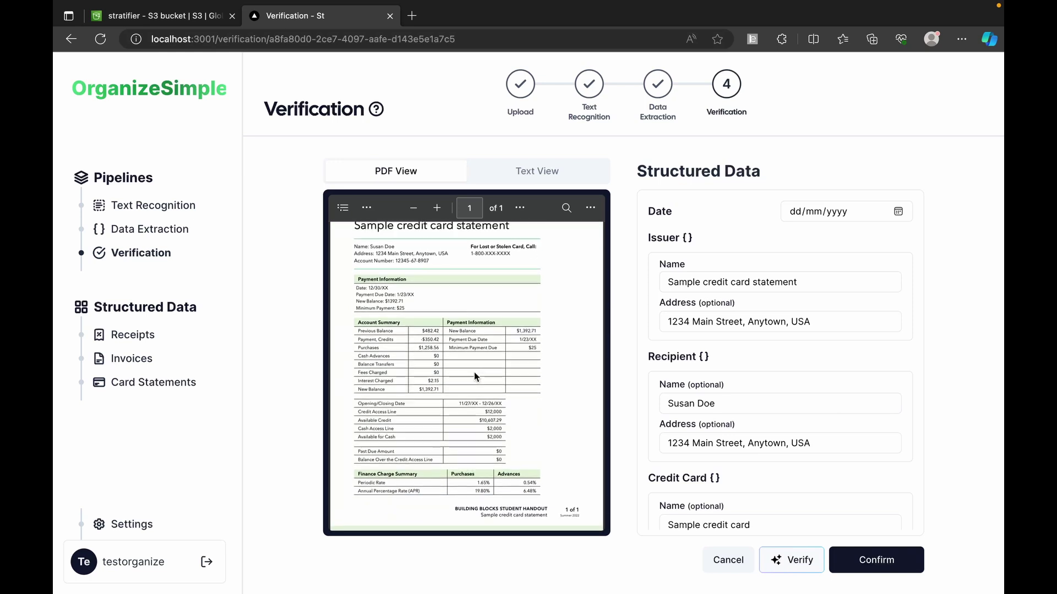
scroll(474, 372, down, 3)
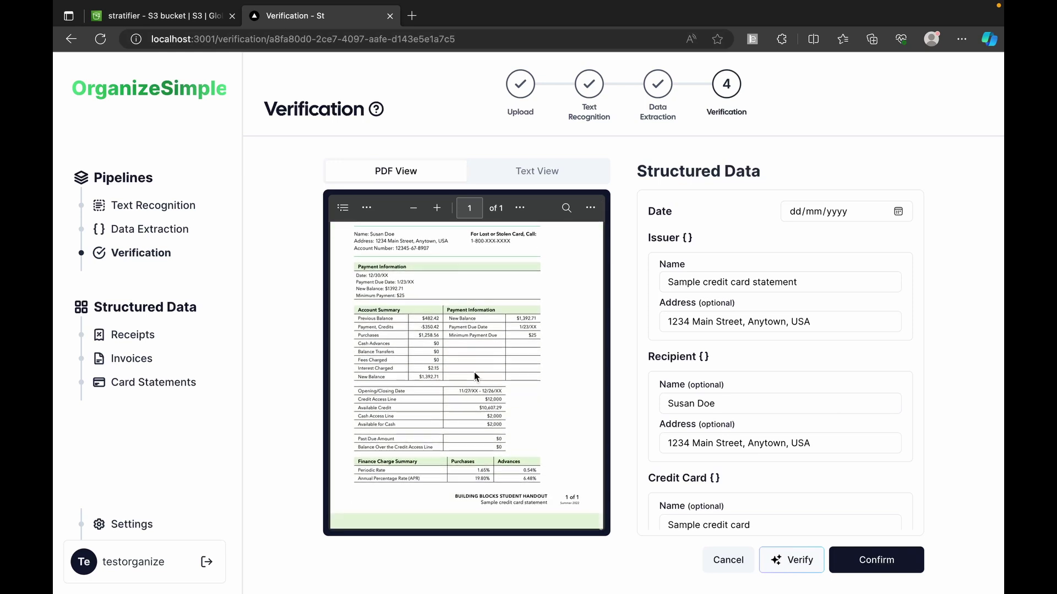
click(524, 171)
scroll(501, 362, down, 2)
scroll(501, 361, up, 2)
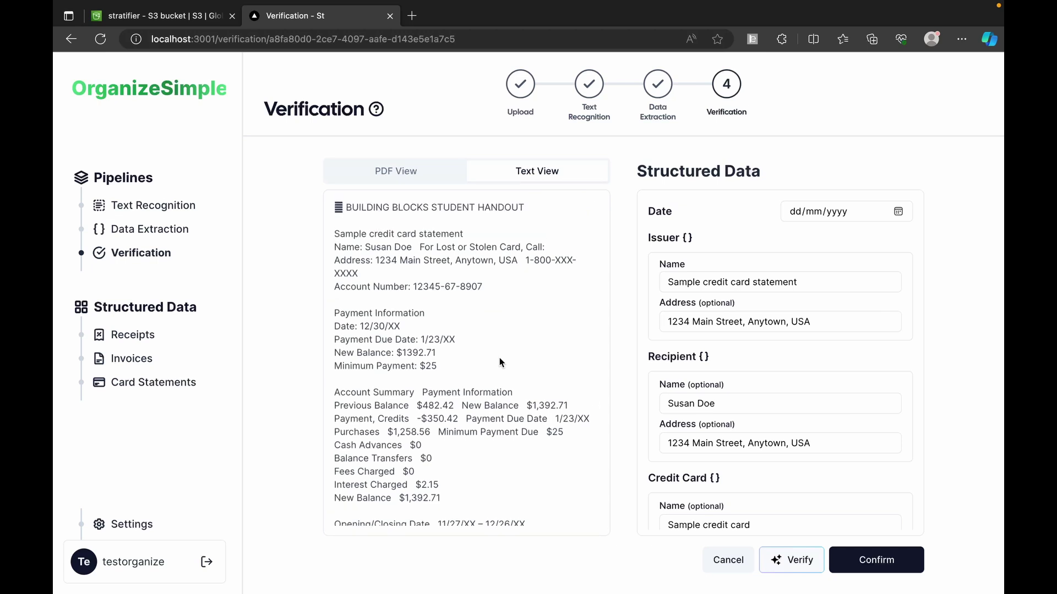
scroll(501, 362, down, 5)
scroll(501, 362, down, 3)
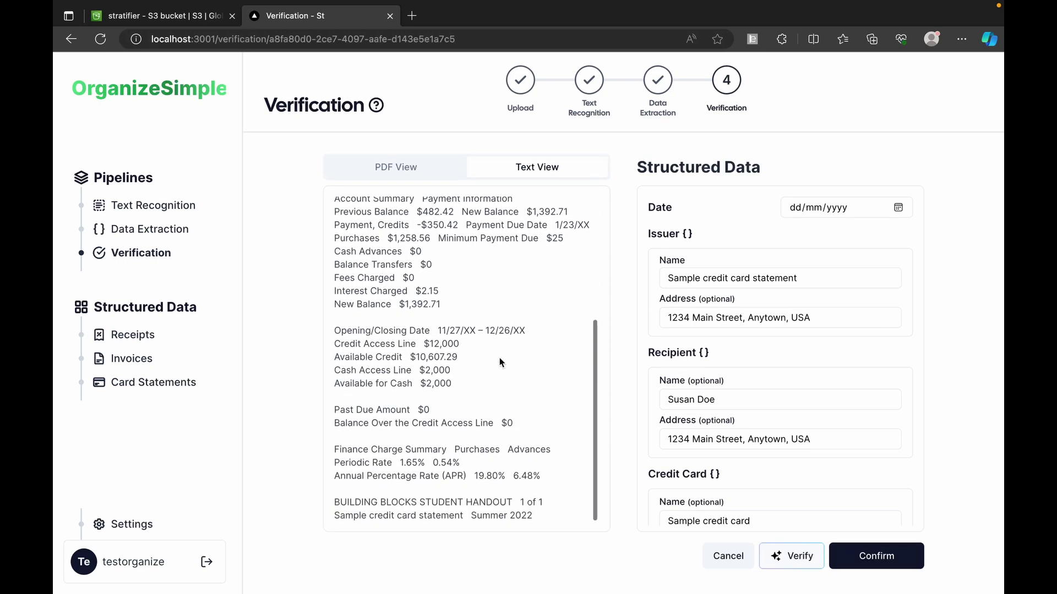
scroll(798, 379, down, 1)
scroll(797, 380, up, 1)
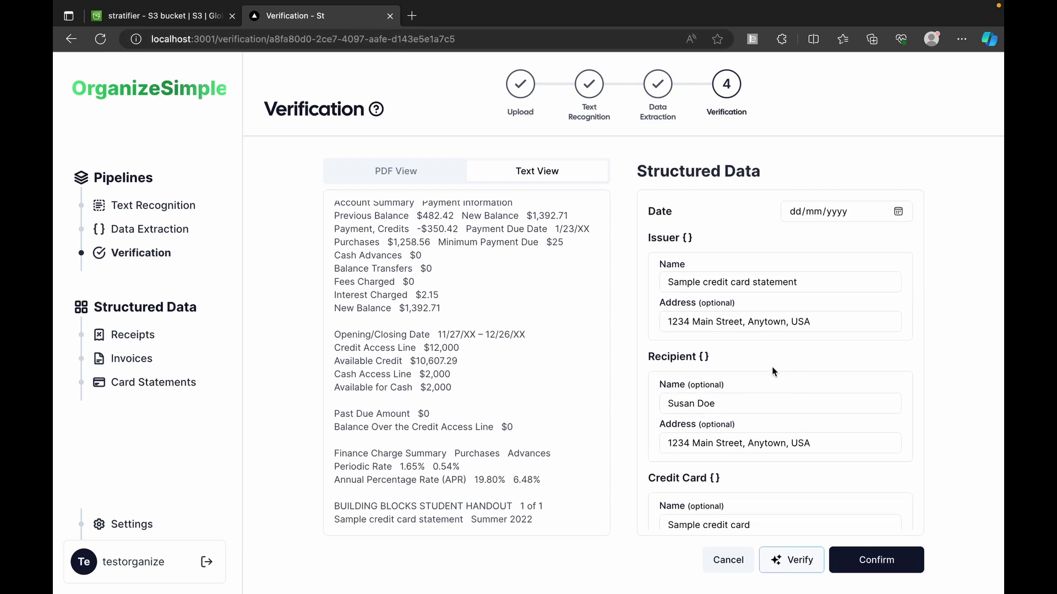
Switch back to the PDF and check the fields down to Interest Charged 2.15 and Total Amount Due 1392.71
click(407, 172)
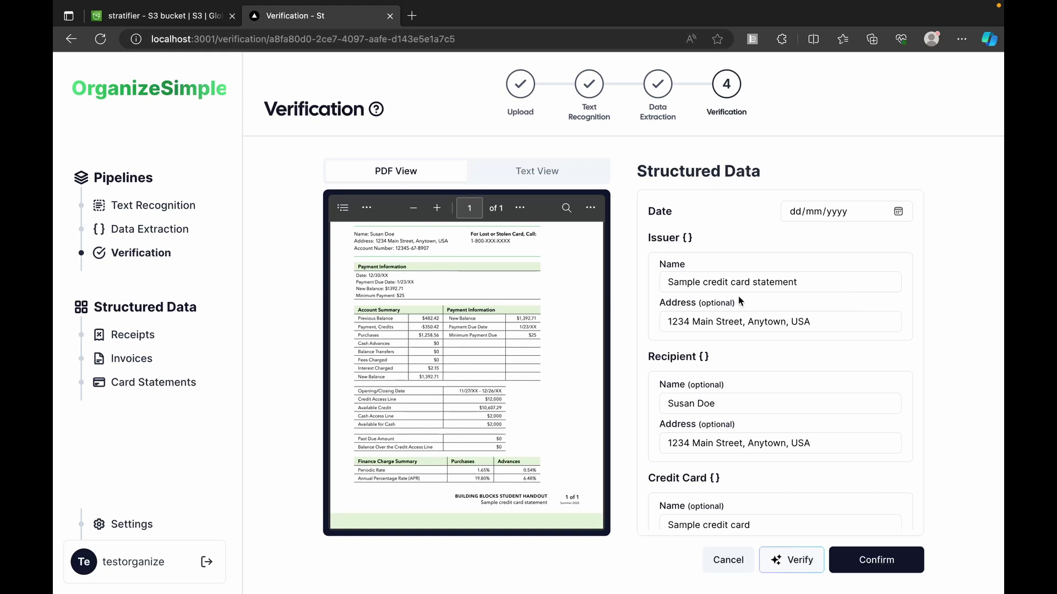
scroll(738, 300, down, 1)
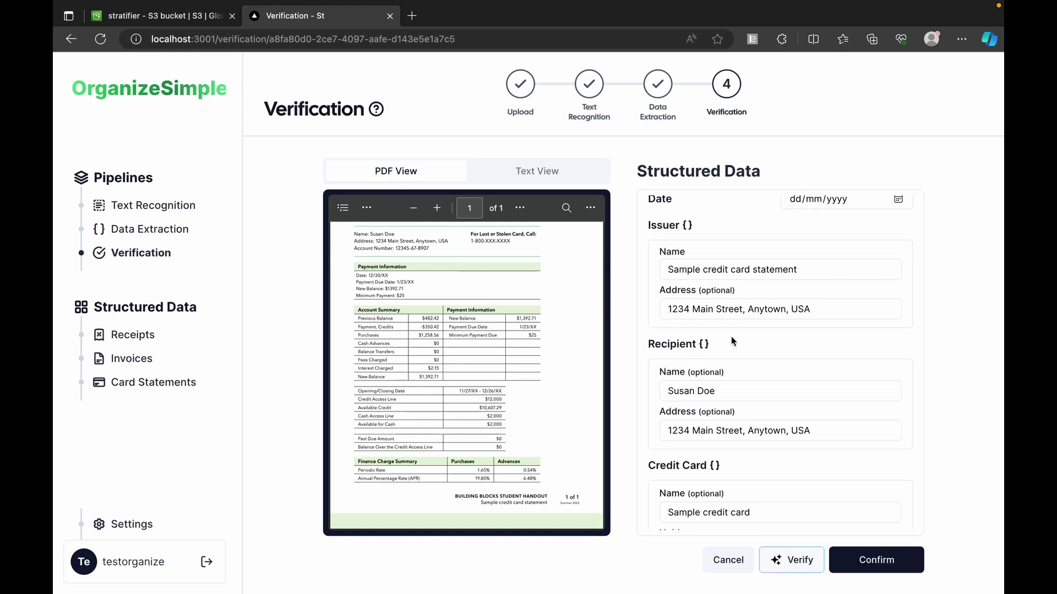
scroll(731, 336, down, 3)
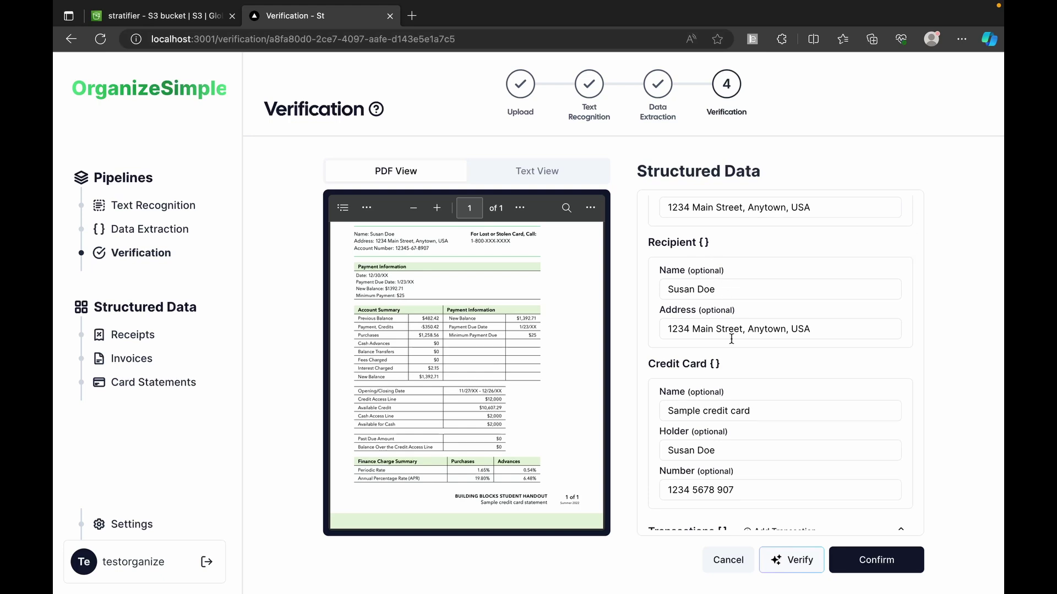
scroll(731, 338, down, 4)
scroll(731, 339, down, 5)
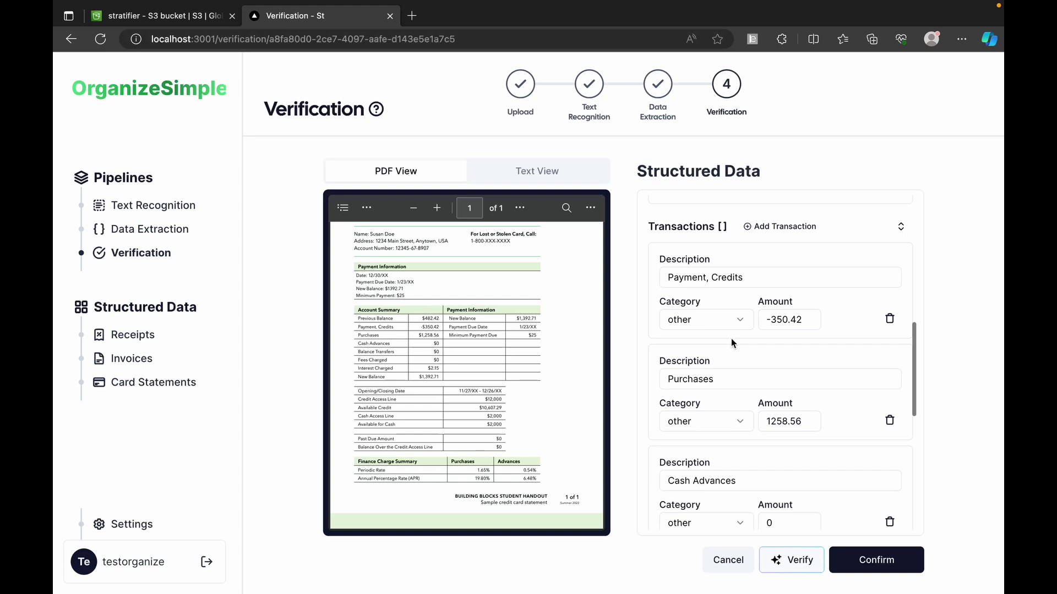
scroll(731, 339, down, 1)
scroll(737, 358, down, 6)
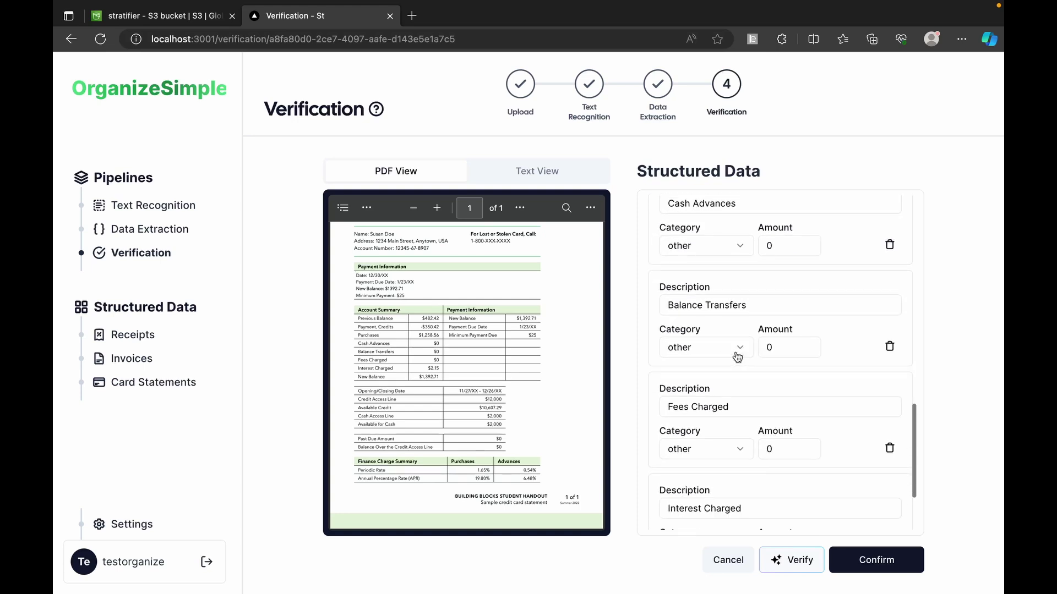
scroll(738, 358, down, 3)
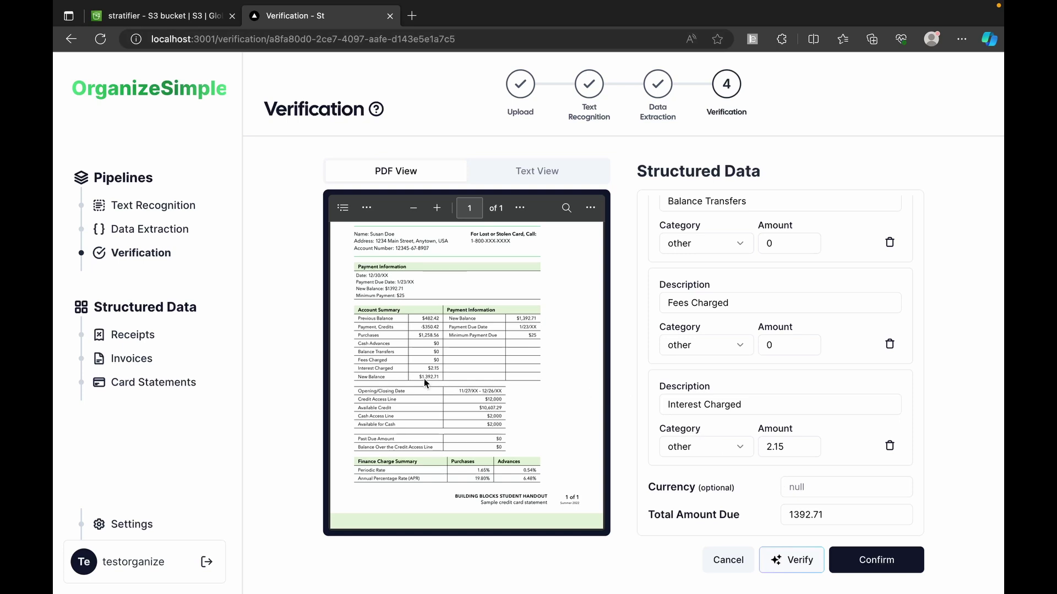
Check the Balance Transfers category options and leave the category unchanged
scroll(715, 427, up, 2)
scroll(715, 429, up, 2)
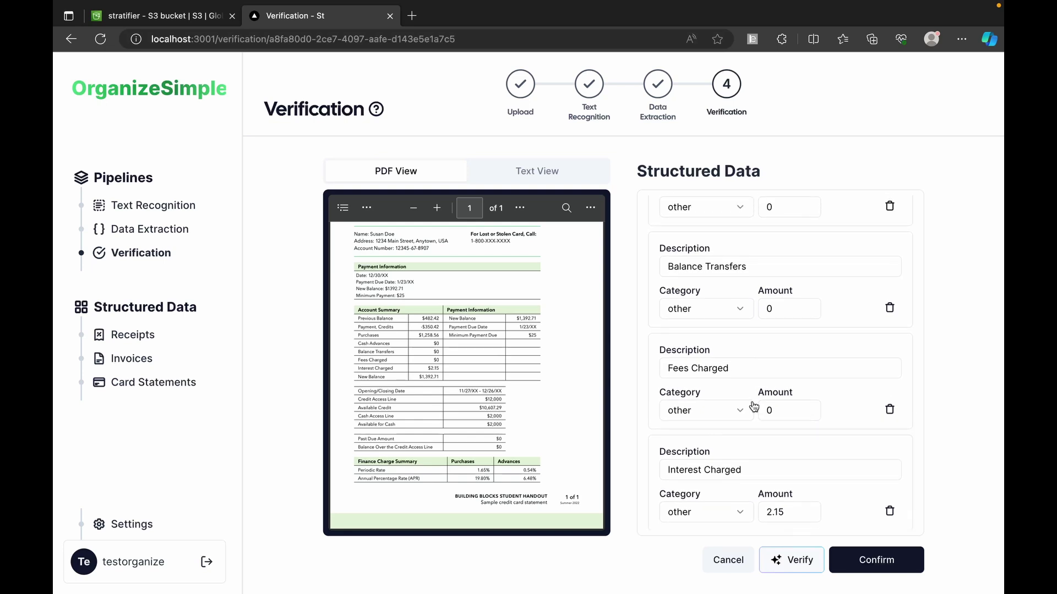
scroll(754, 407, up, 3)
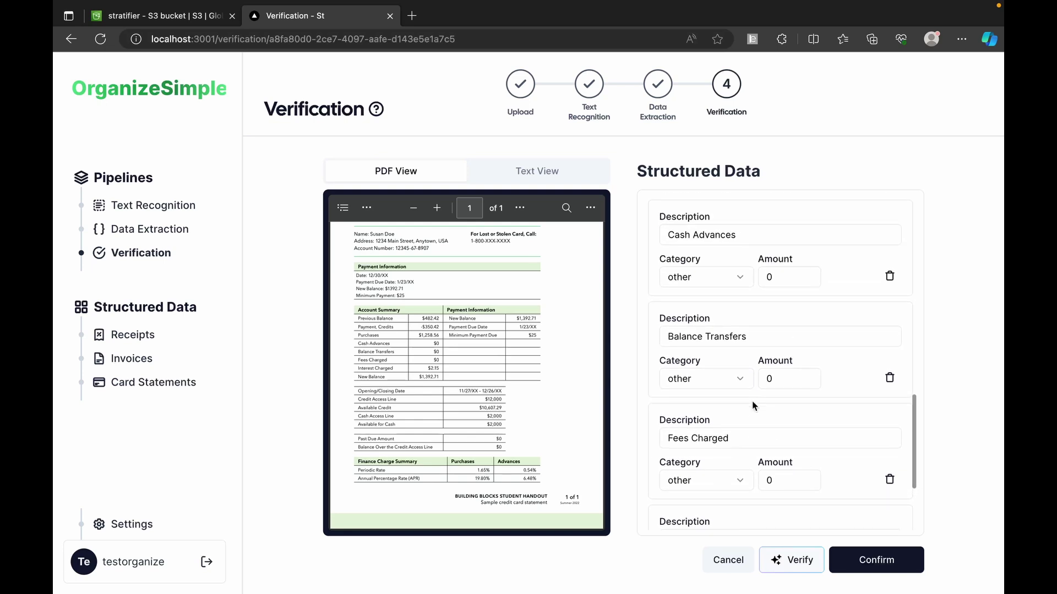
click(744, 381)
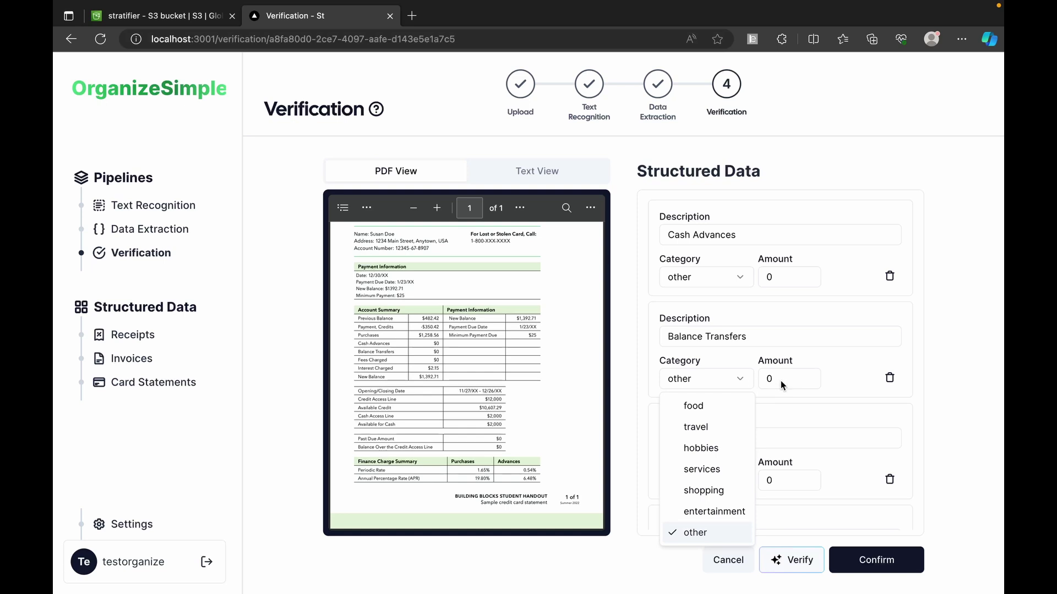
key(Escape)
Review the Structured Data panel once more and confirm the card statement data
scroll(843, 376, up, 5)
scroll(843, 375, up, 1)
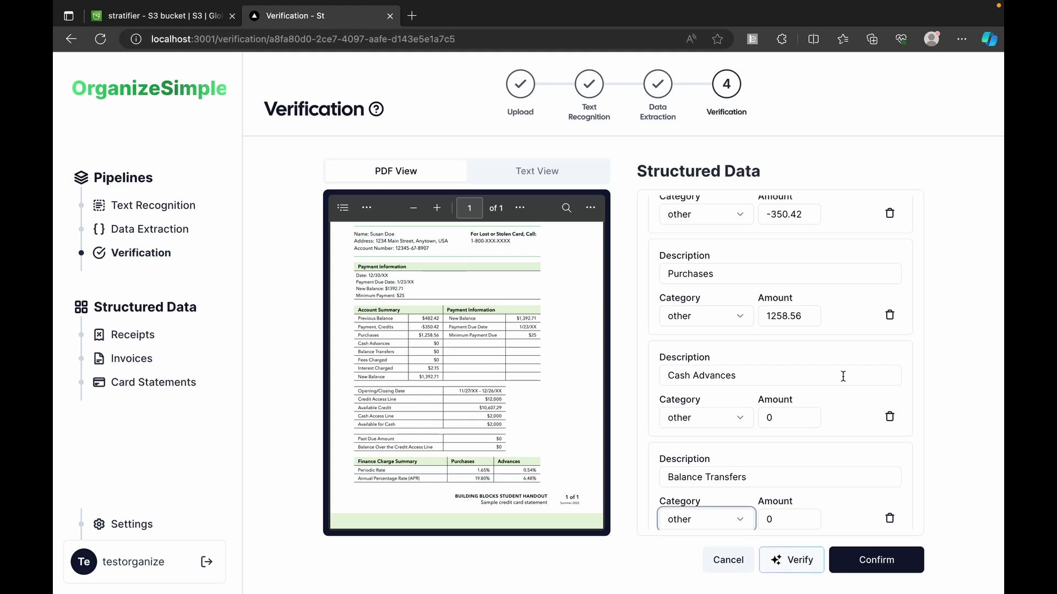
scroll(844, 376, up, 2)
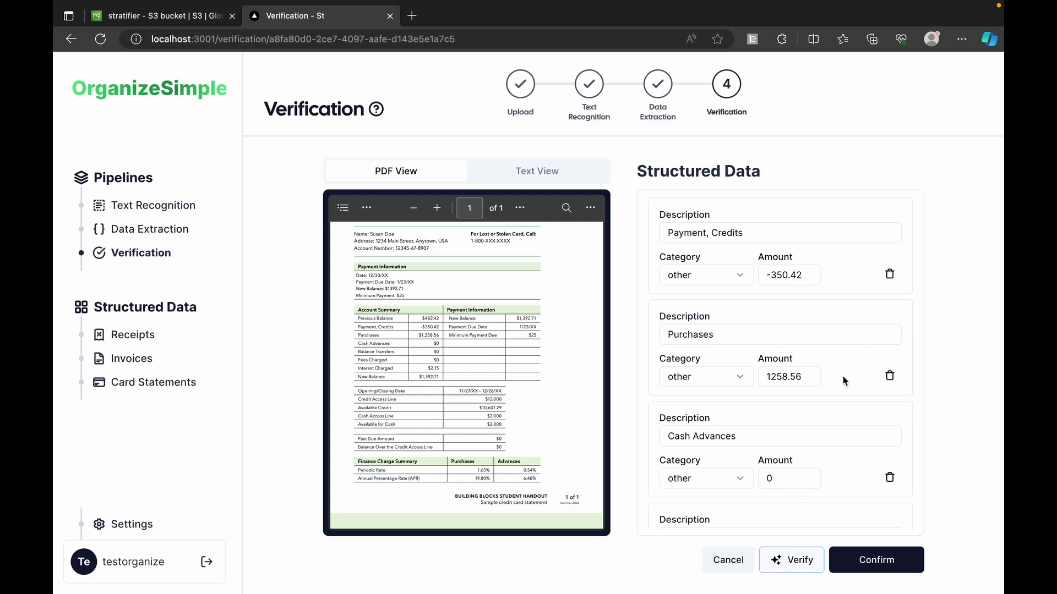
scroll(843, 375, up, 5)
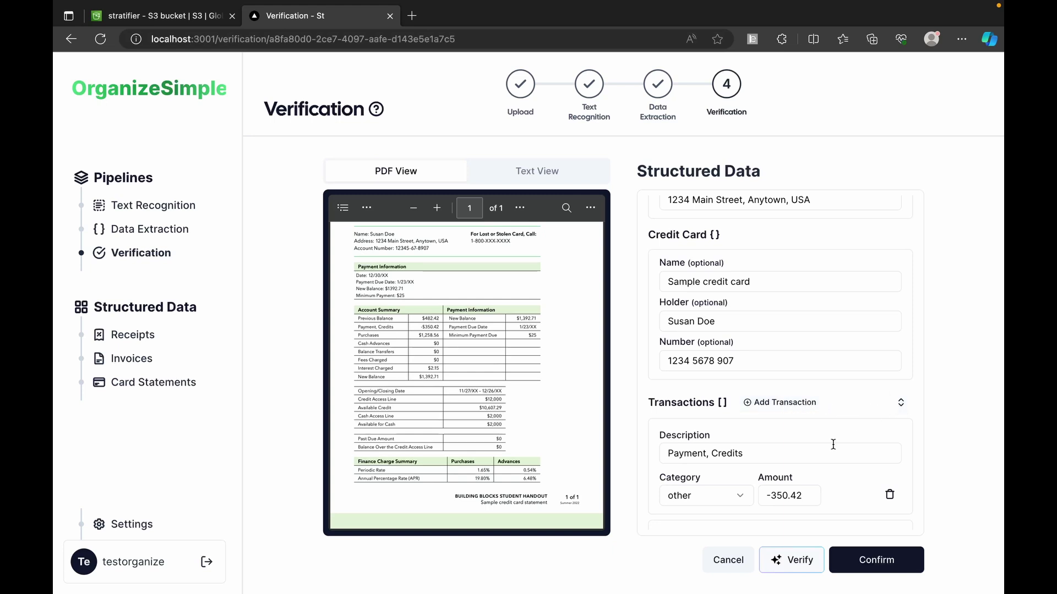
scroll(833, 444, down, 1)
scroll(860, 449, down, 5)
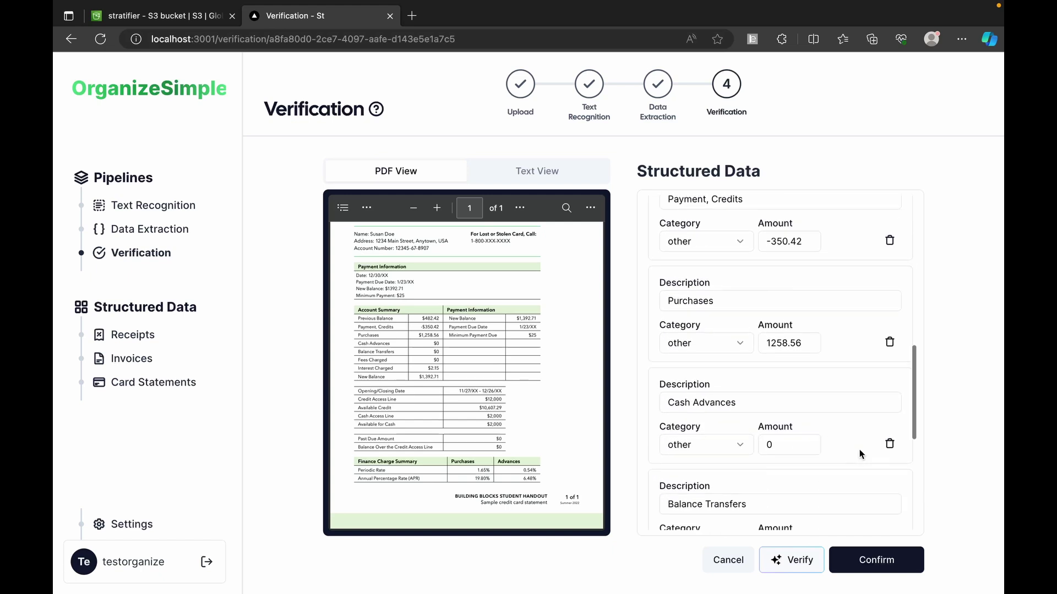
scroll(860, 449, down, 5)
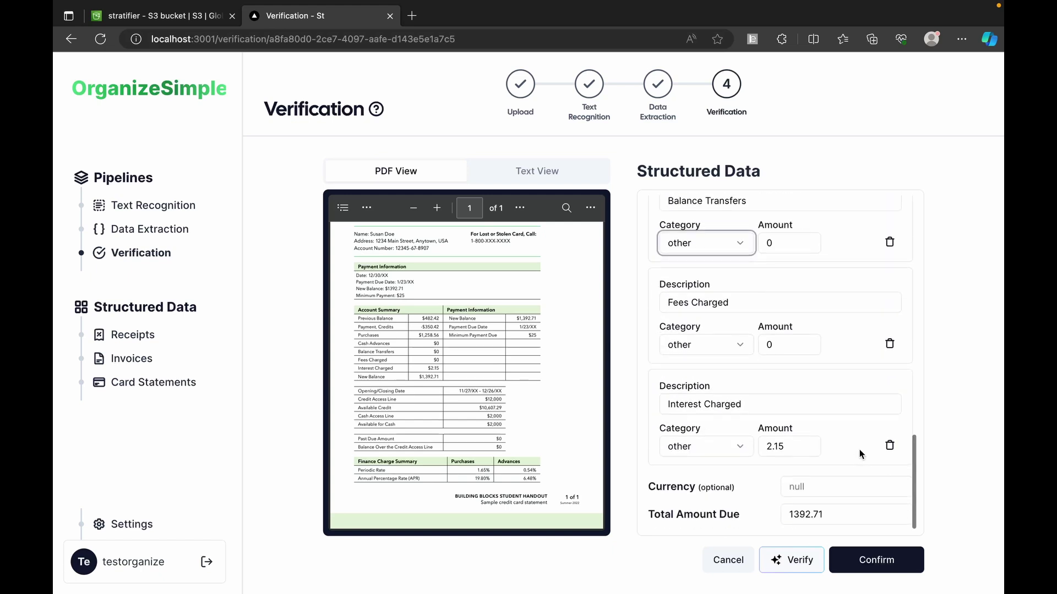
click(874, 558)
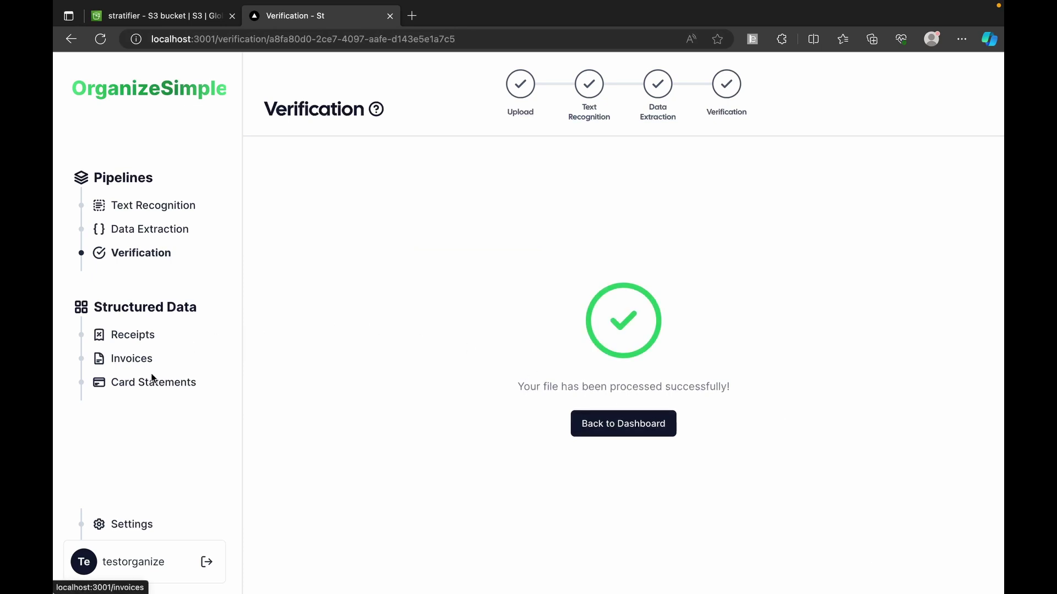
Open Card Statements under Structured Data to see the statement totalling 1392.71
click(157, 392)
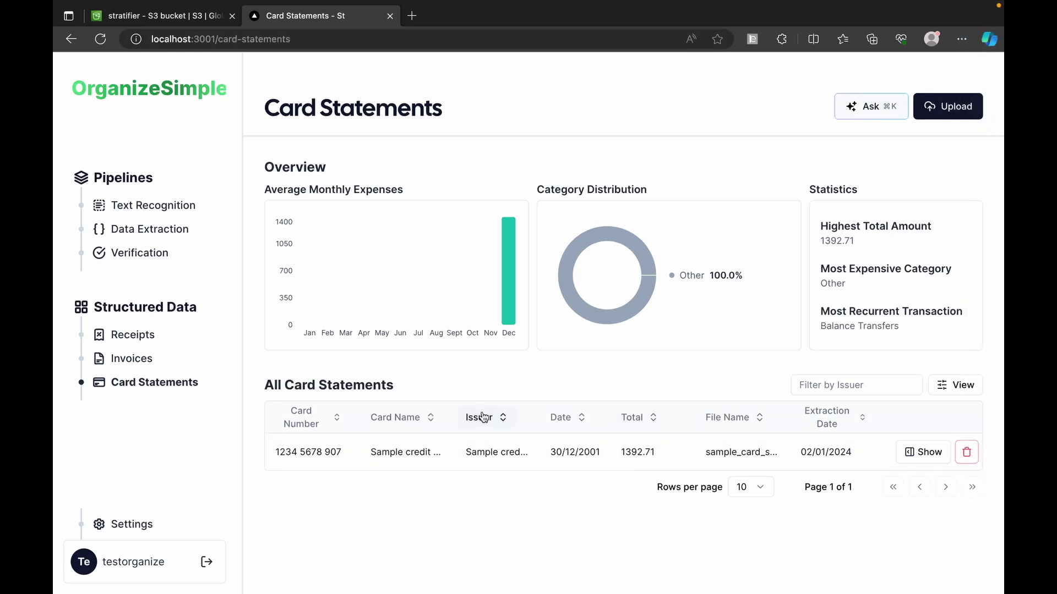
Hide the Card Number column, then restore it from the View menu
click(337, 419)
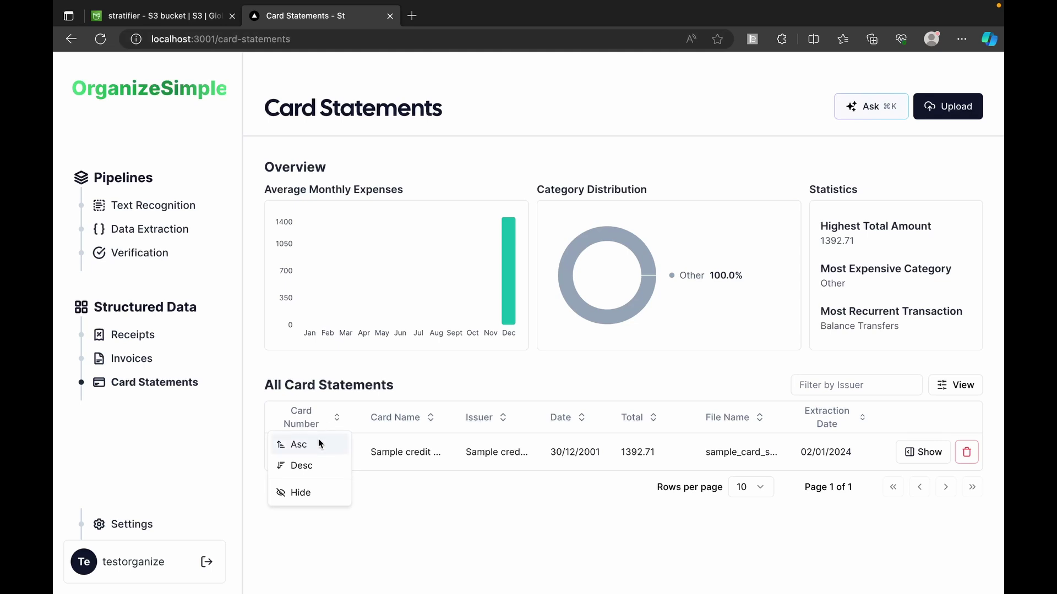
click(318, 493)
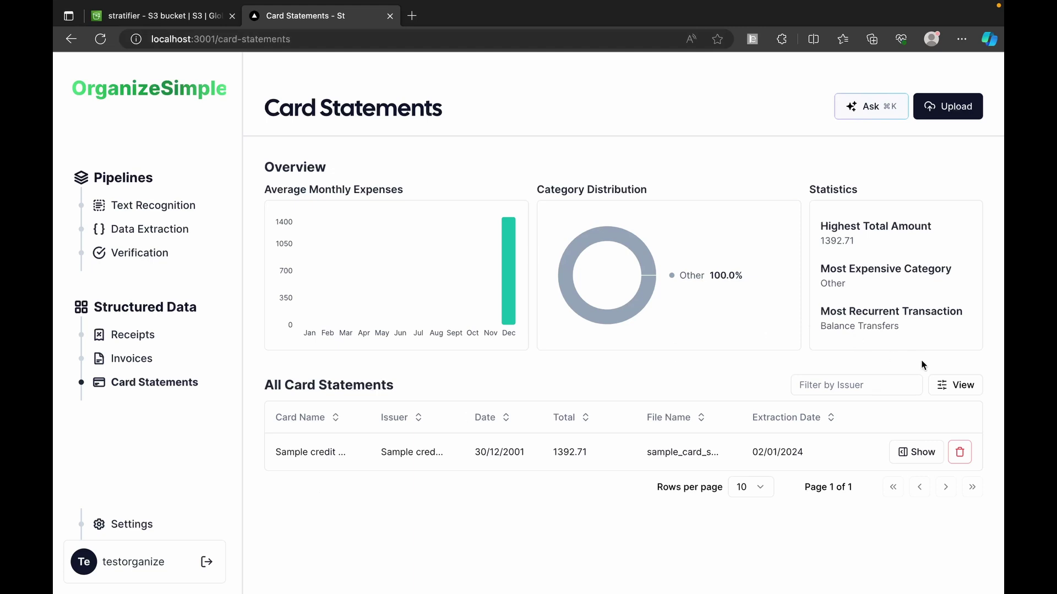
click(959, 386)
click(915, 441)
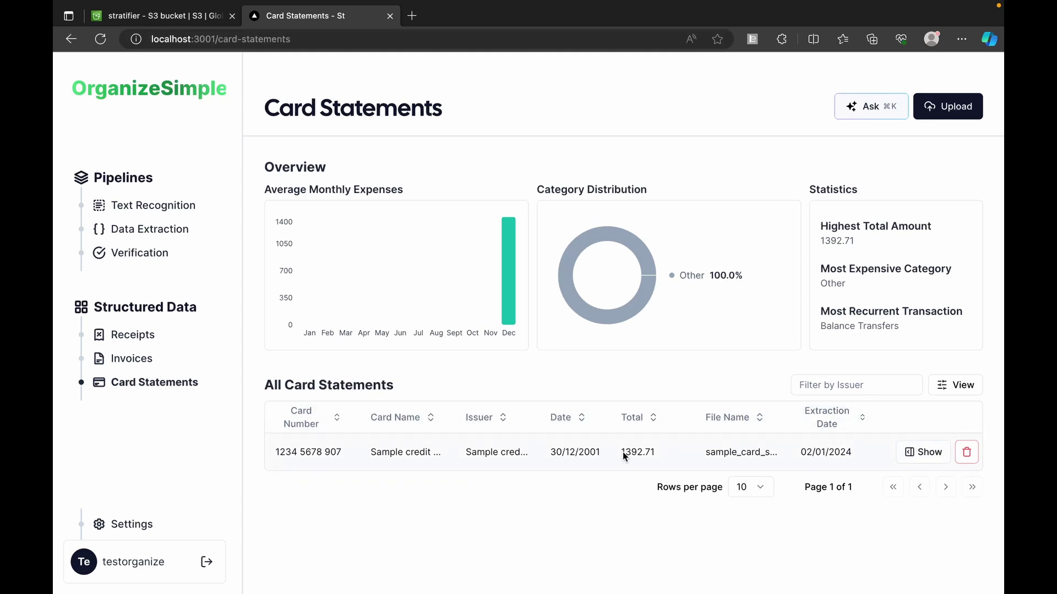
Keep 10 rows per page and open the sample credit card statement's details
click(766, 492)
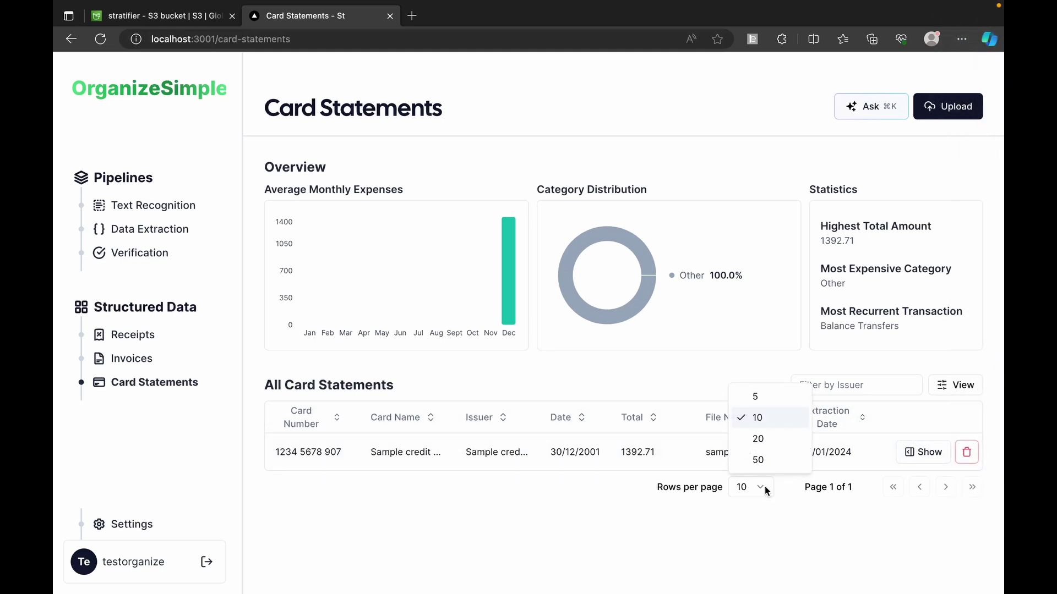
click(800, 497)
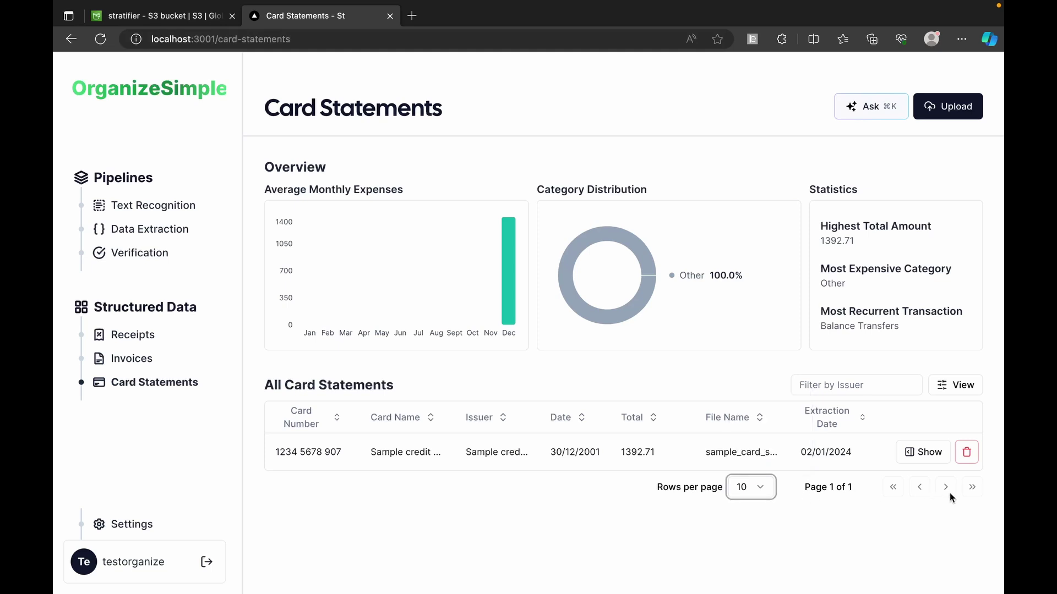
click(927, 452)
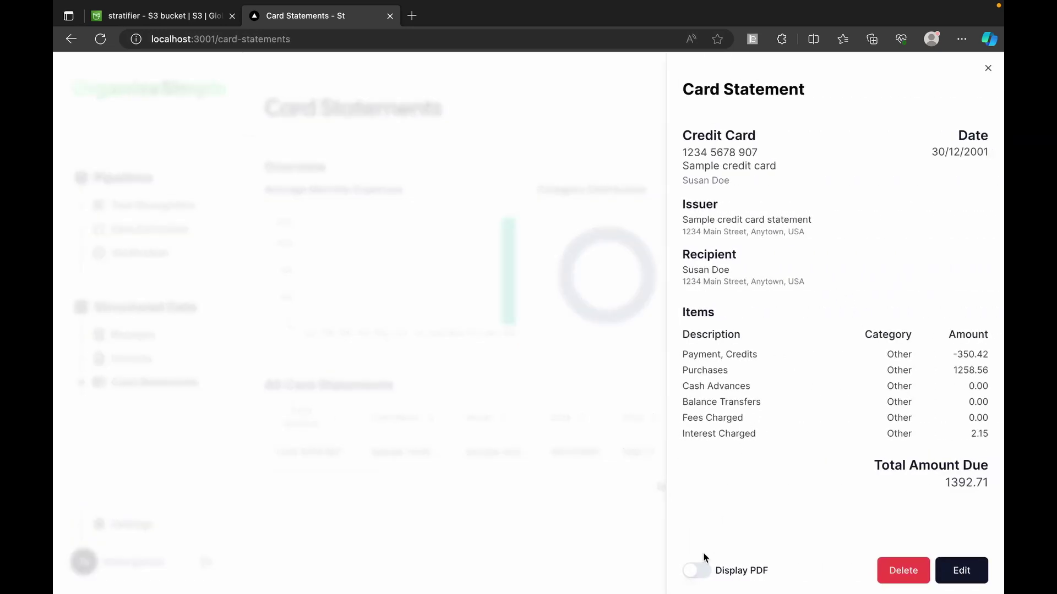
View the statement's original PDF, close its details, and check the empty Invoices page
click(703, 573)
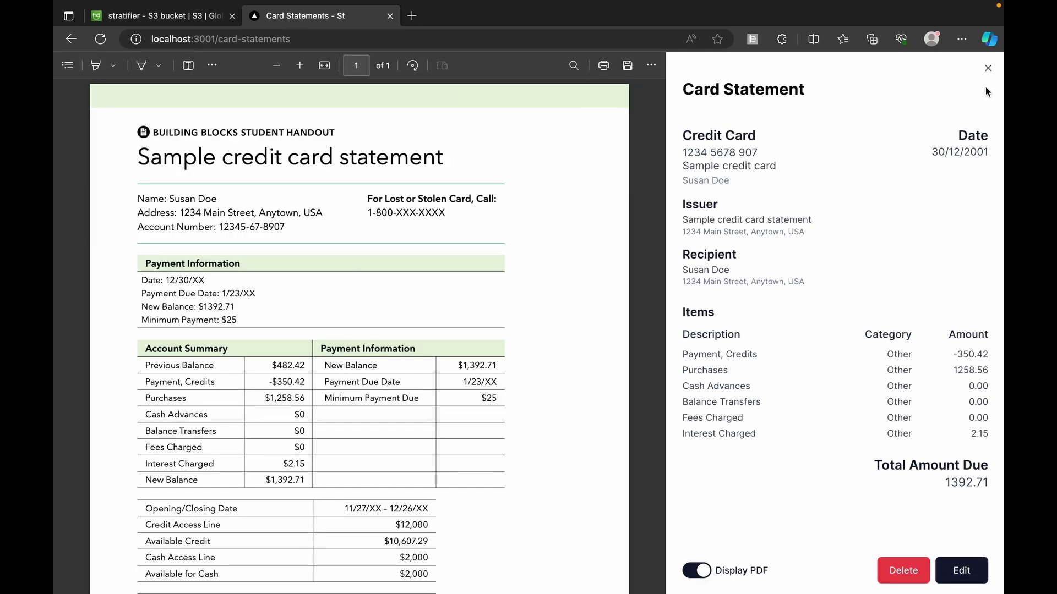
click(988, 68)
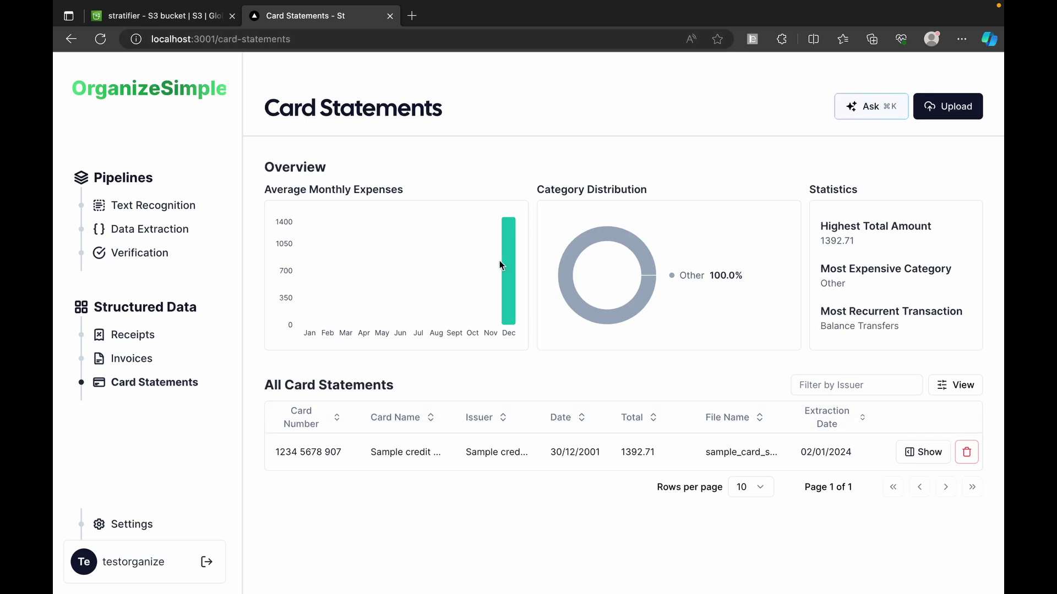
click(160, 228)
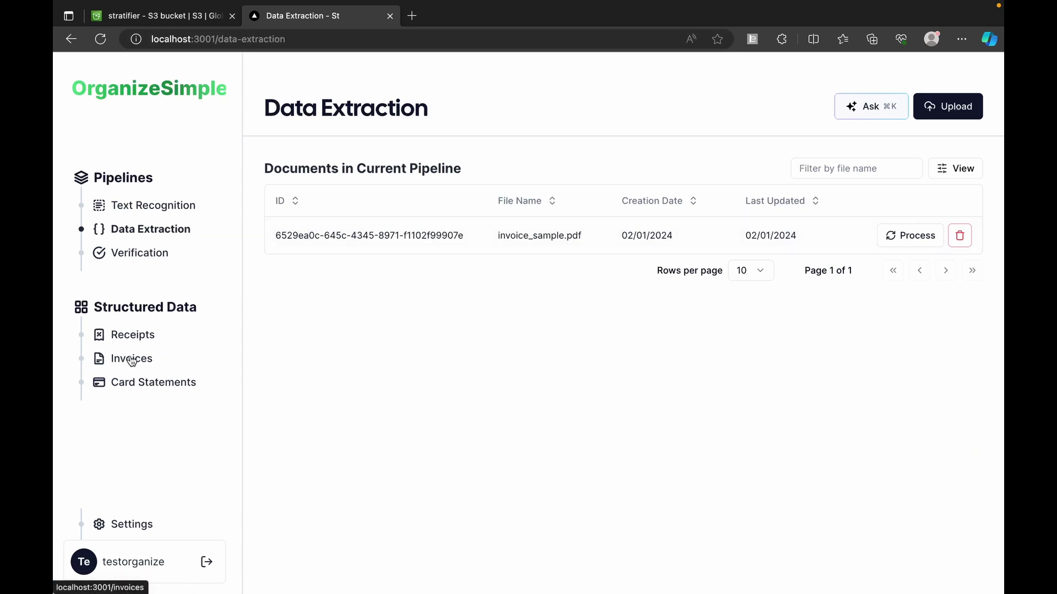
click(131, 360)
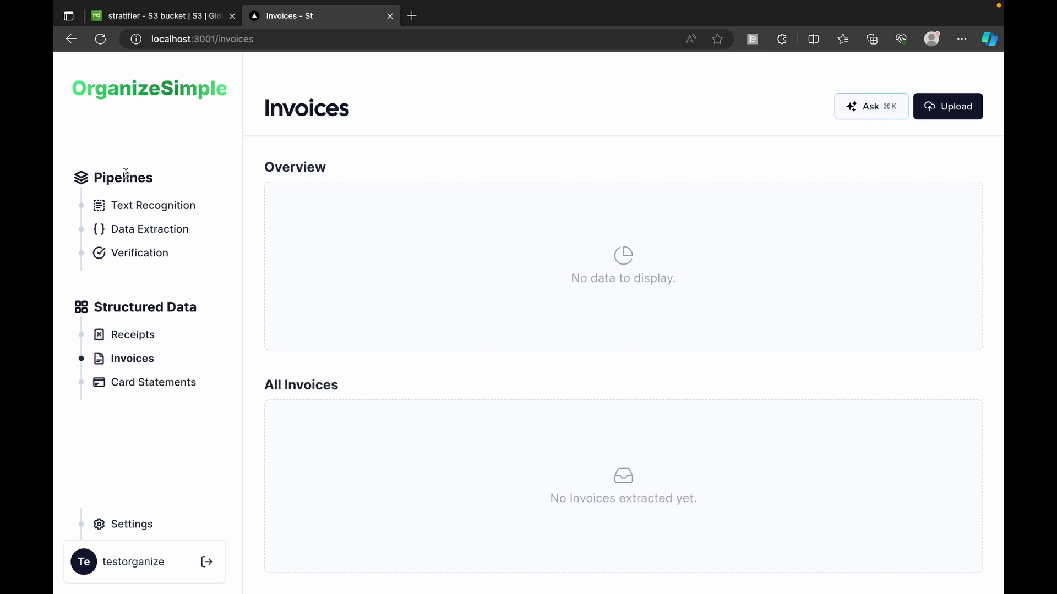
Process invoice_sample.pdf from the dashboard as an Invoice, retrying the failed structured extraction
click(184, 97)
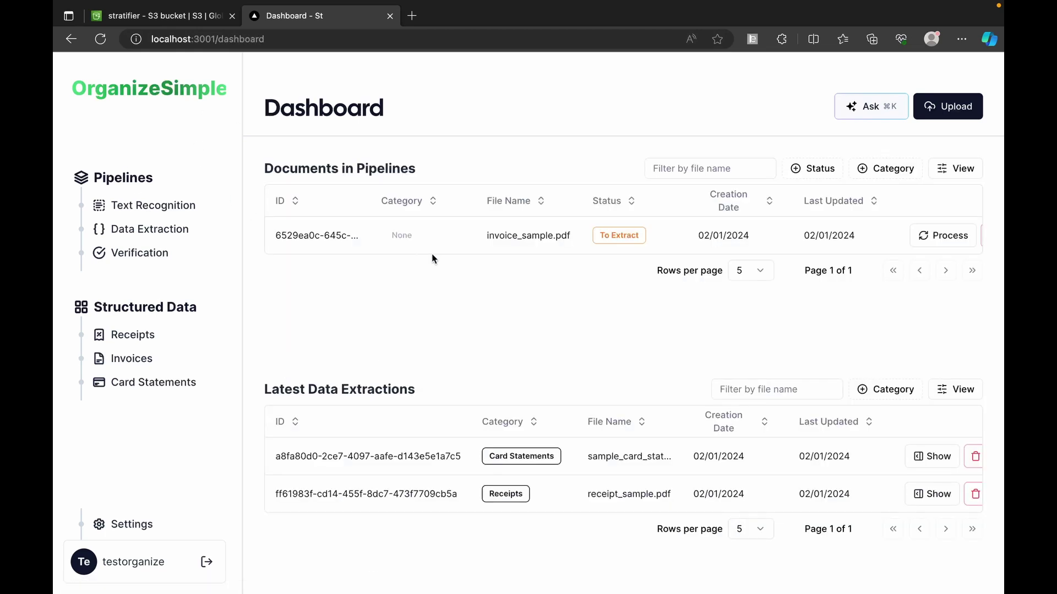
click(935, 236)
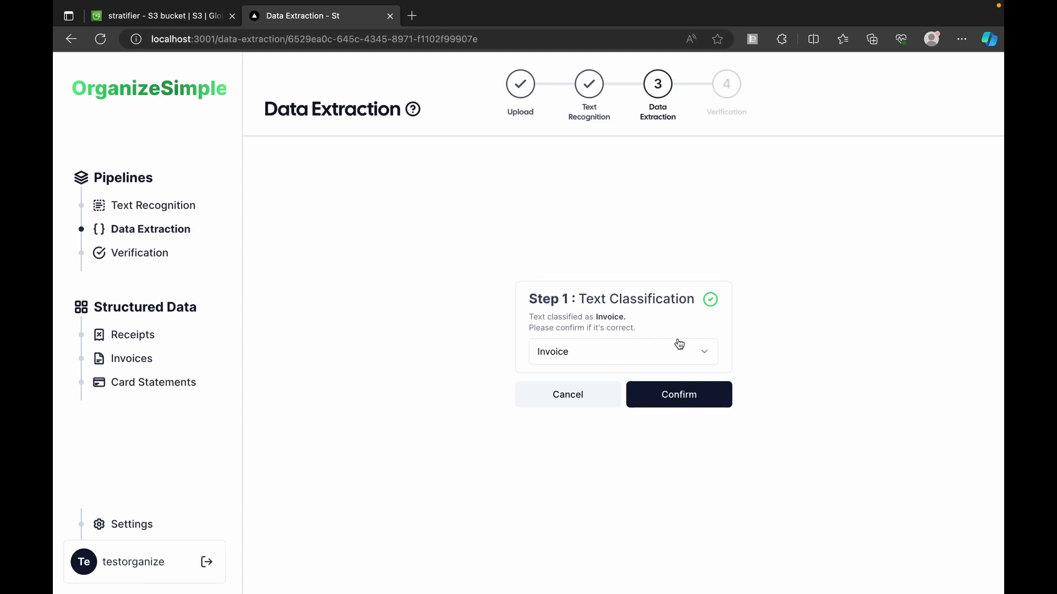
click(681, 395)
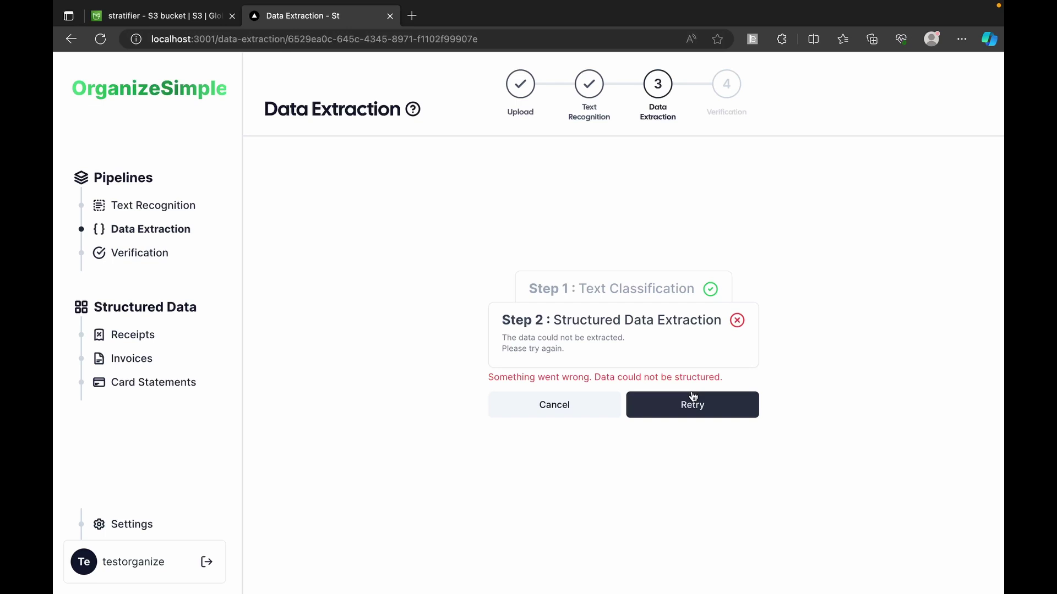
click(693, 398)
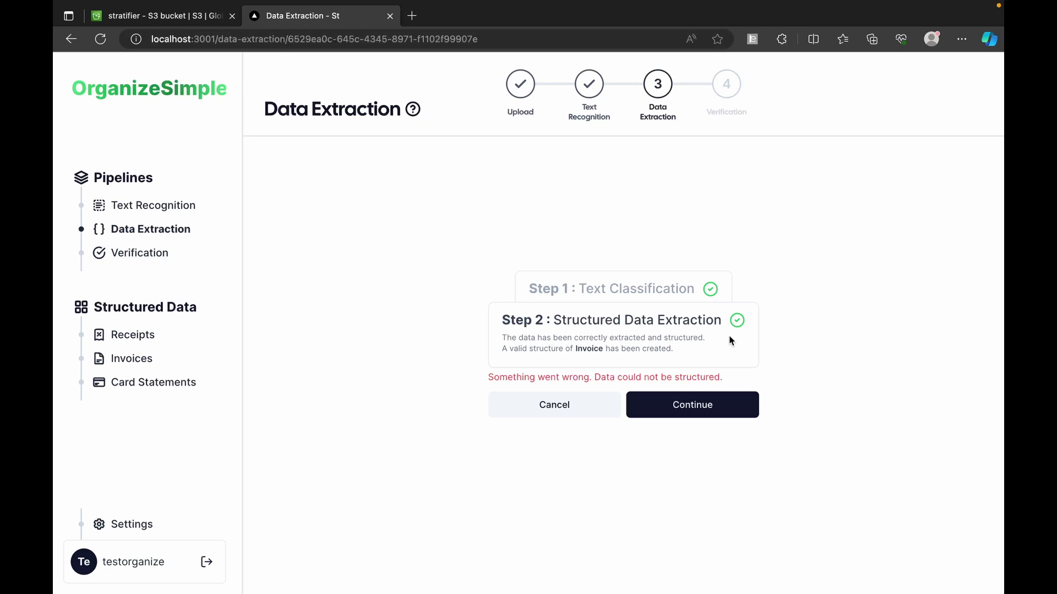
Move on to verification and scroll through the extracted invoice data
click(718, 406)
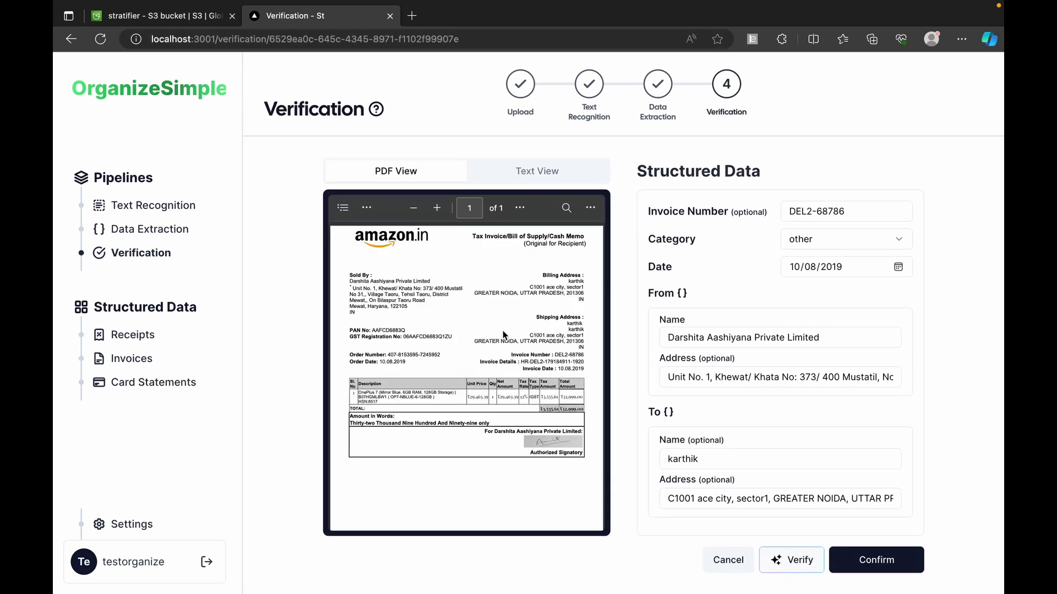
scroll(768, 348, down, 1)
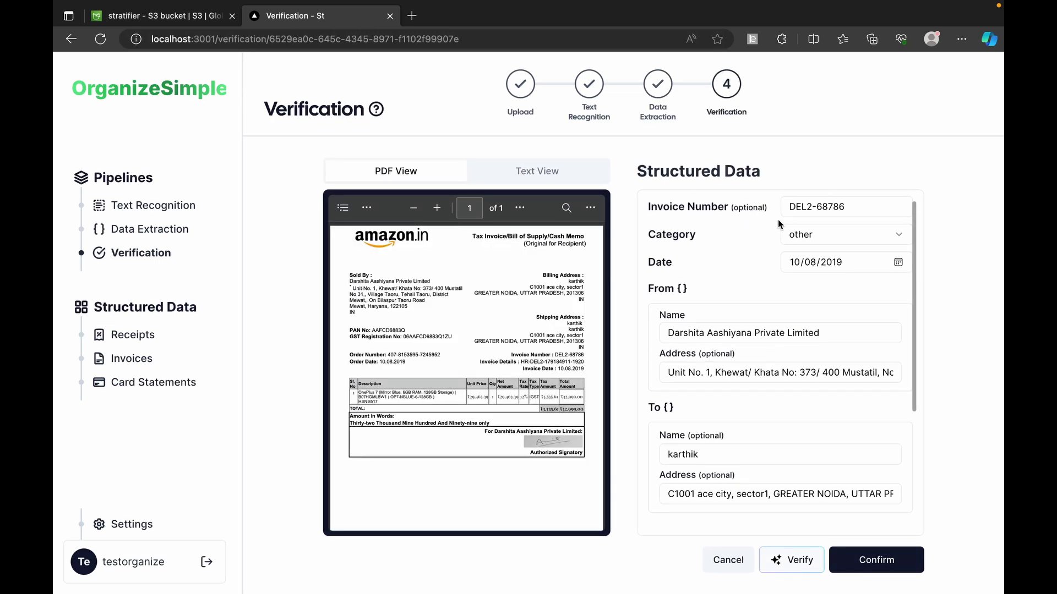
scroll(774, 284, down, 2)
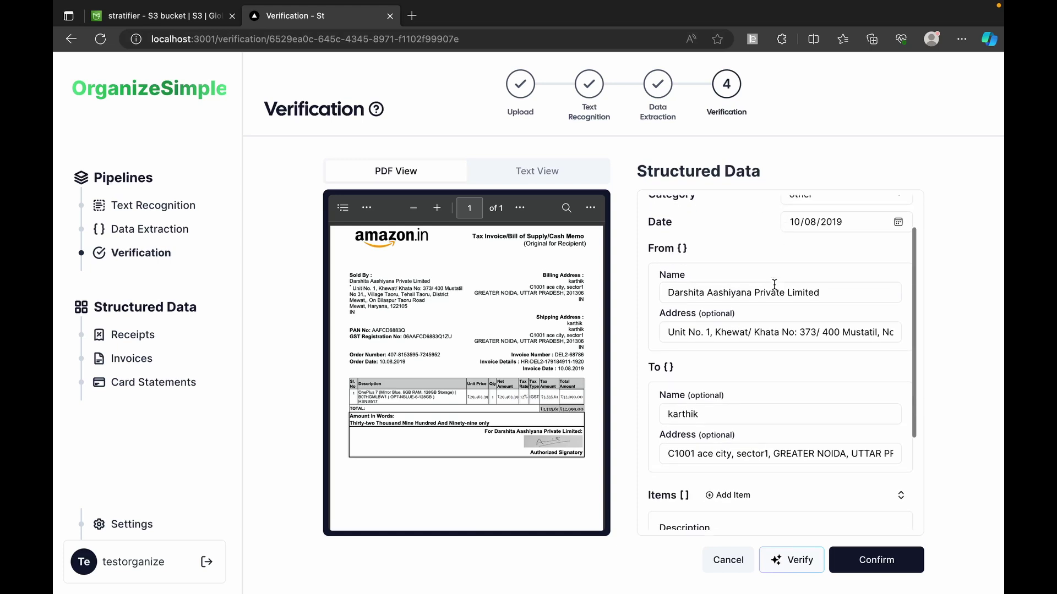
scroll(710, 363, down, 4)
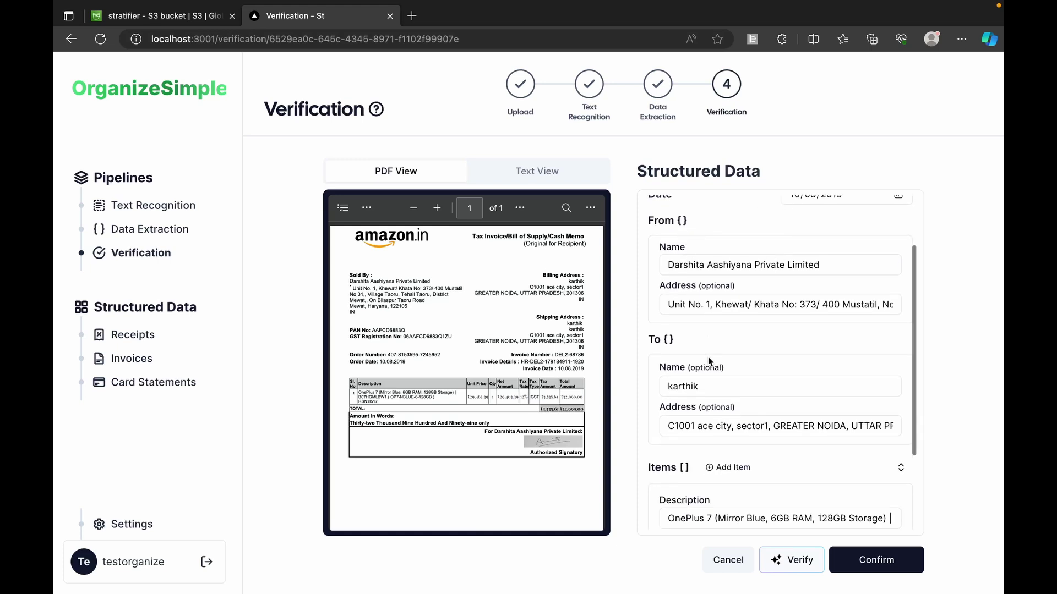
scroll(723, 392, down, 1)
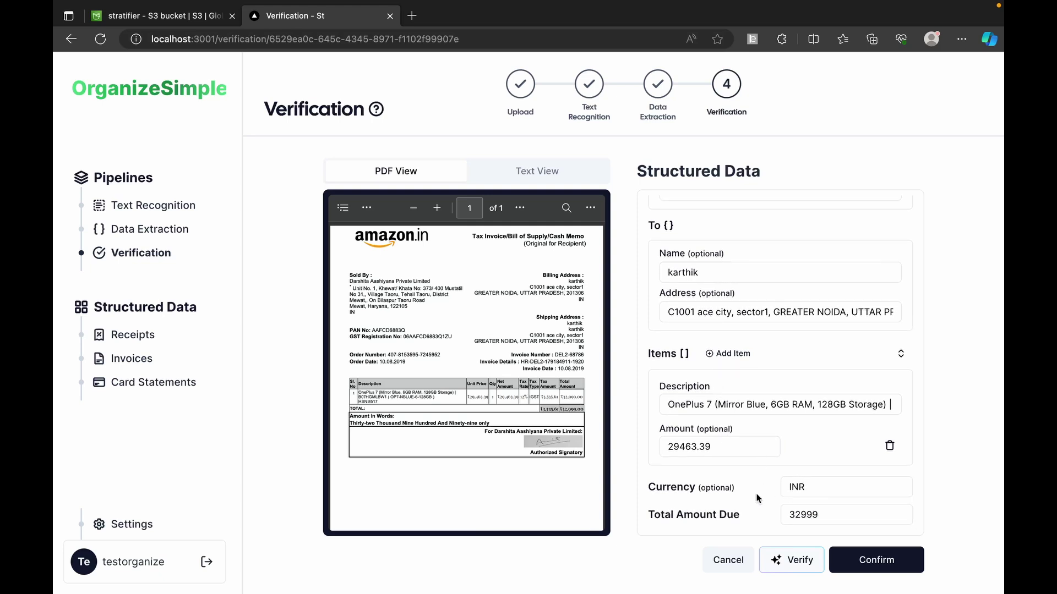
Compare the text and PDF views, confirm the invoice data, and return to the dashboard
click(548, 171)
scroll(505, 304, down, 10)
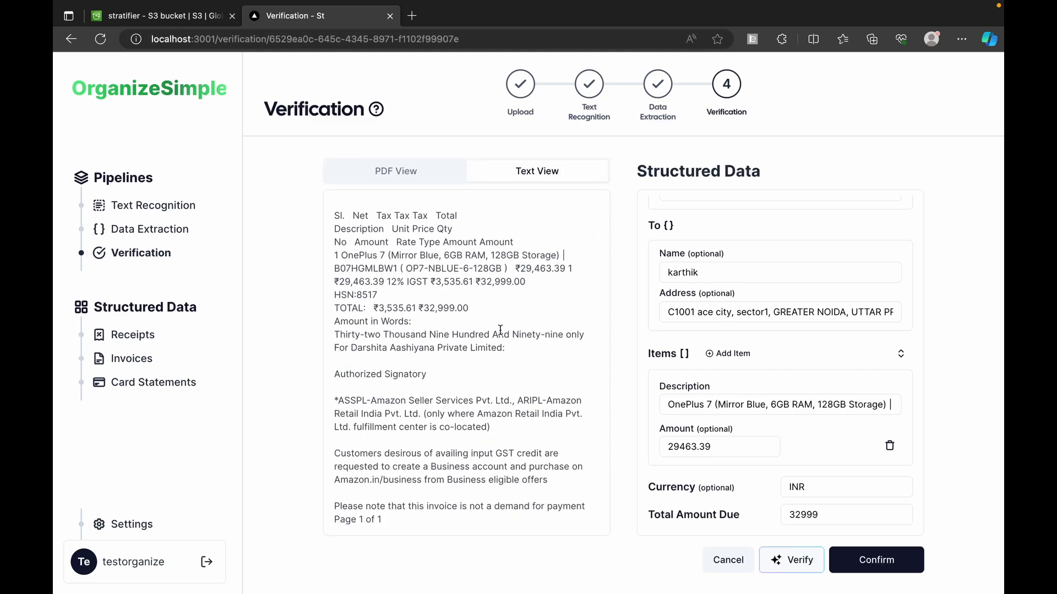
scroll(500, 329, up, 10)
click(410, 171)
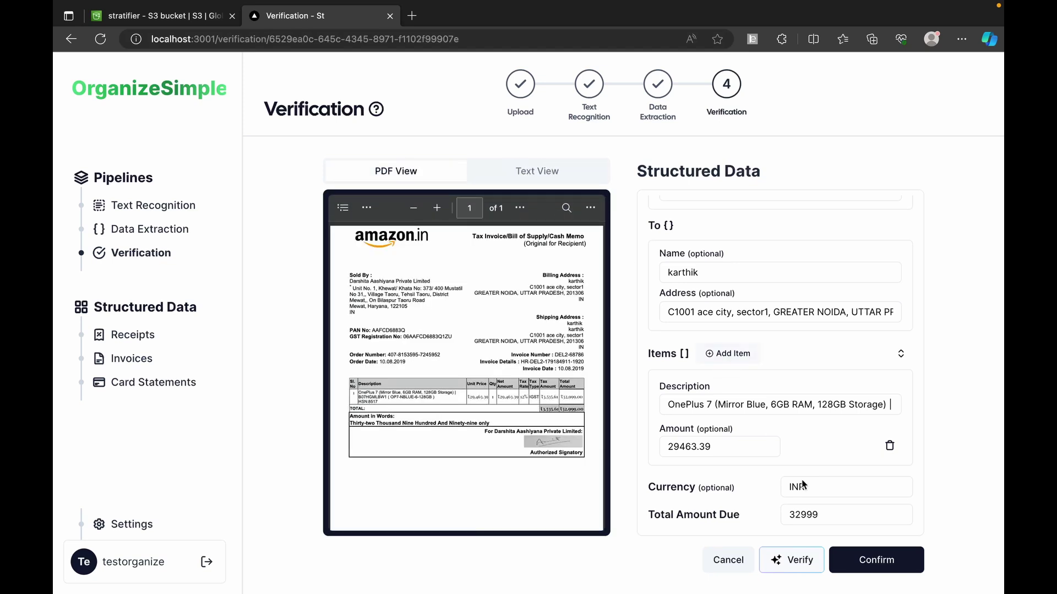
click(878, 567)
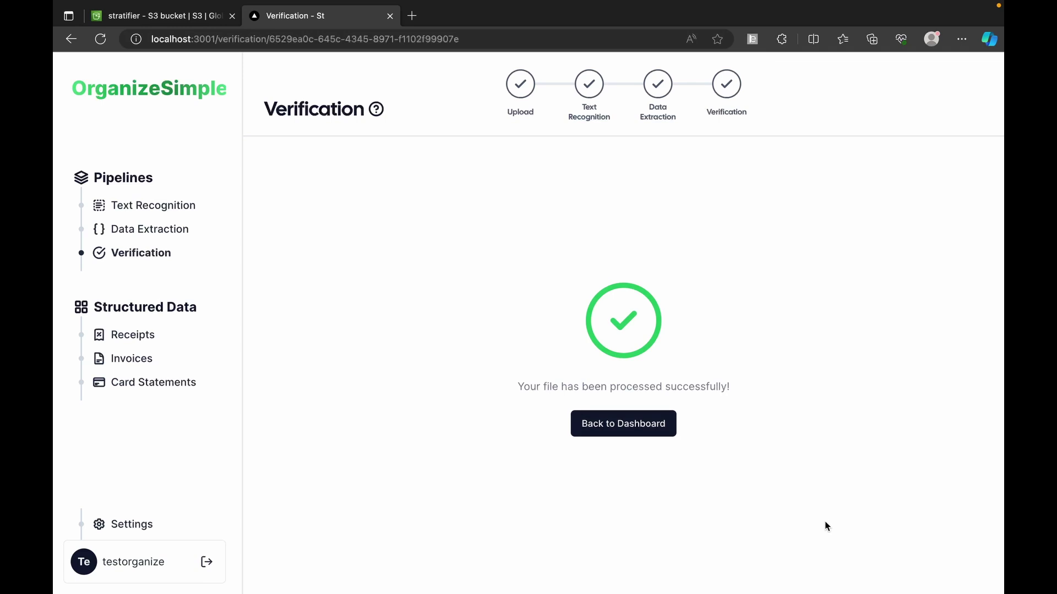
click(636, 427)
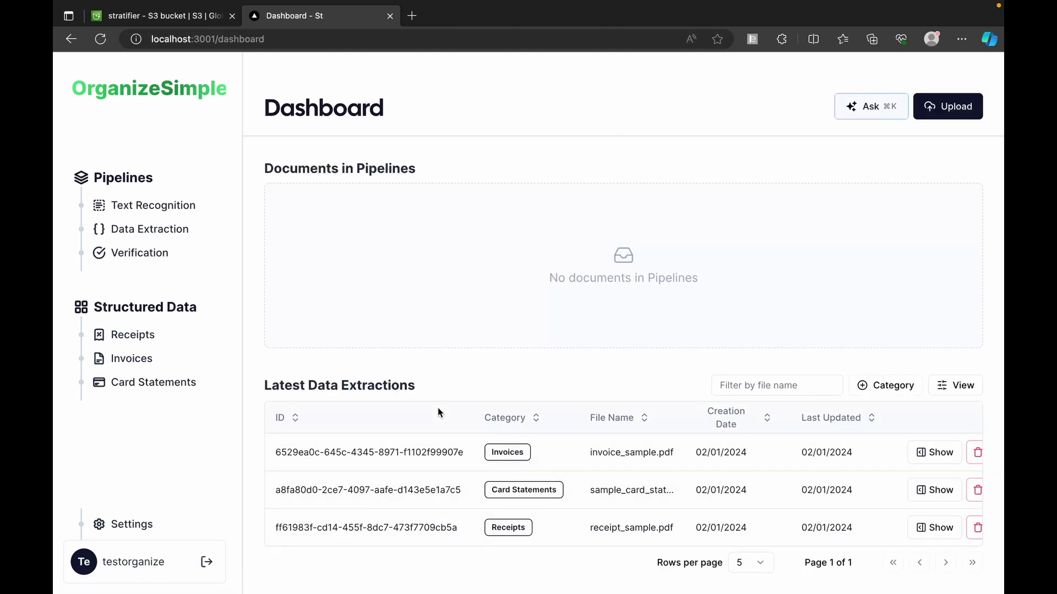
Try the Category sort menu and filter extractions by Card Statements, then remove that filter
click(535, 419)
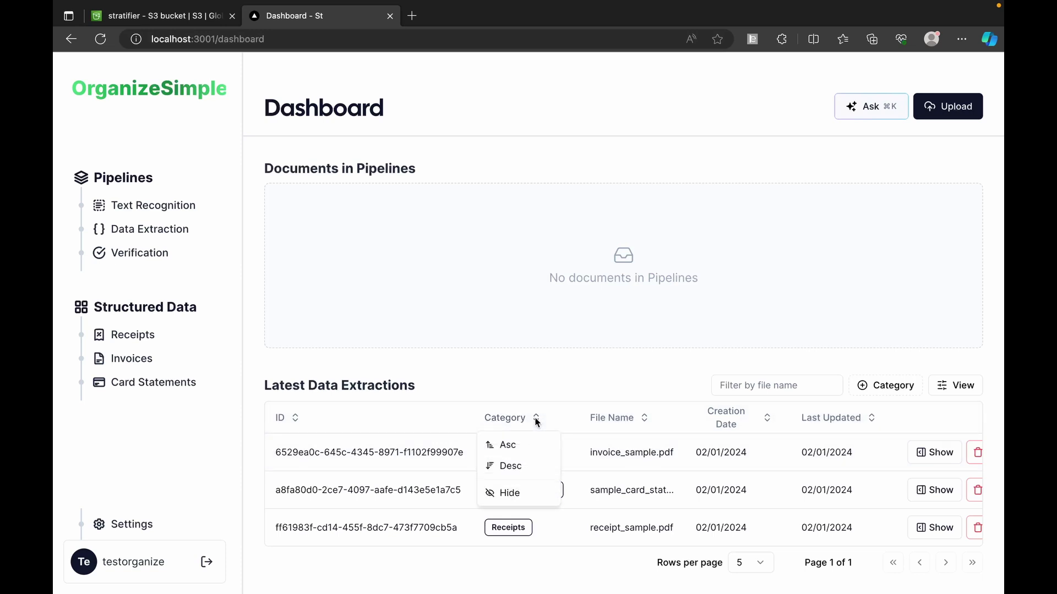
click(549, 405)
click(861, 388)
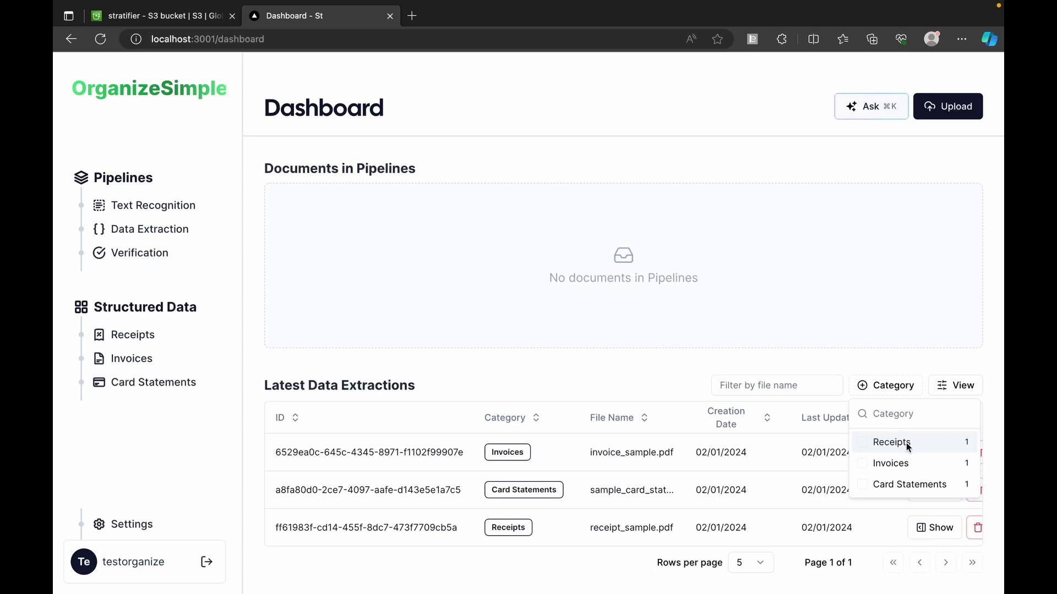
click(862, 485)
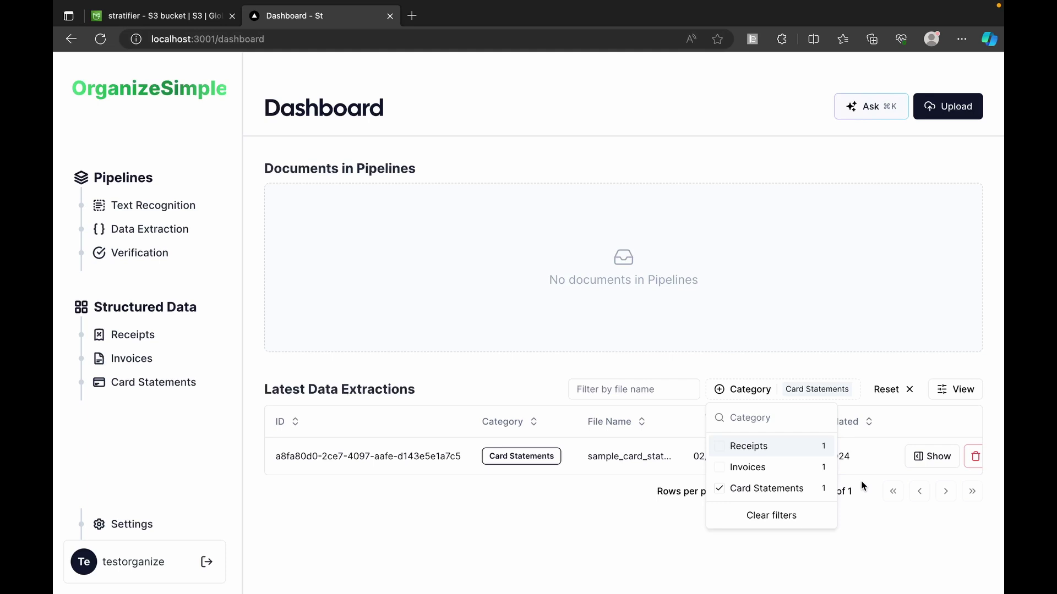
click(721, 488)
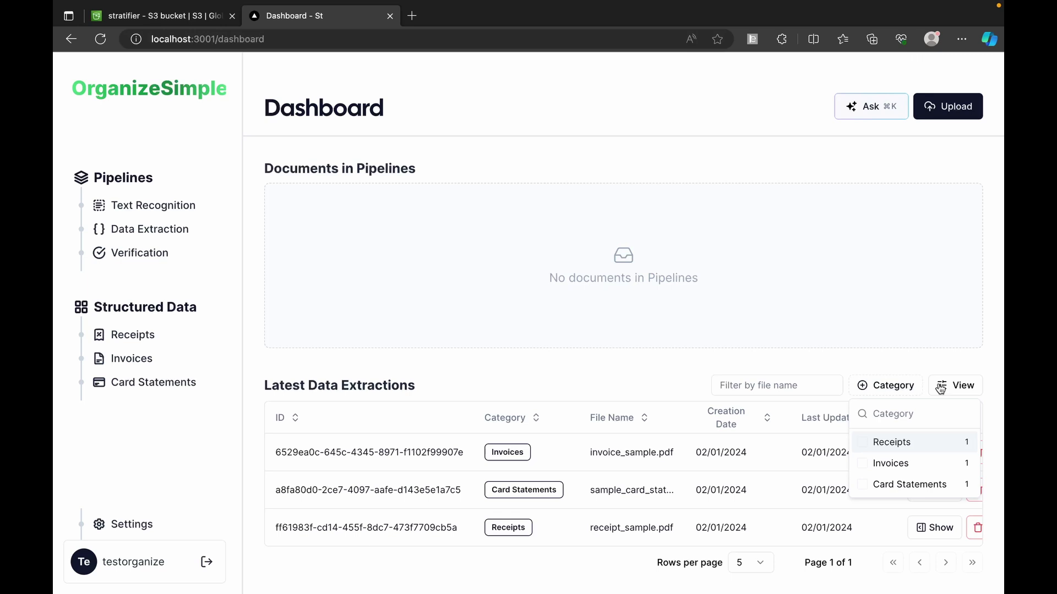
Filter by file name 'inv' and clear it, cancel deleting the invoice, then view Invoices
click(766, 382)
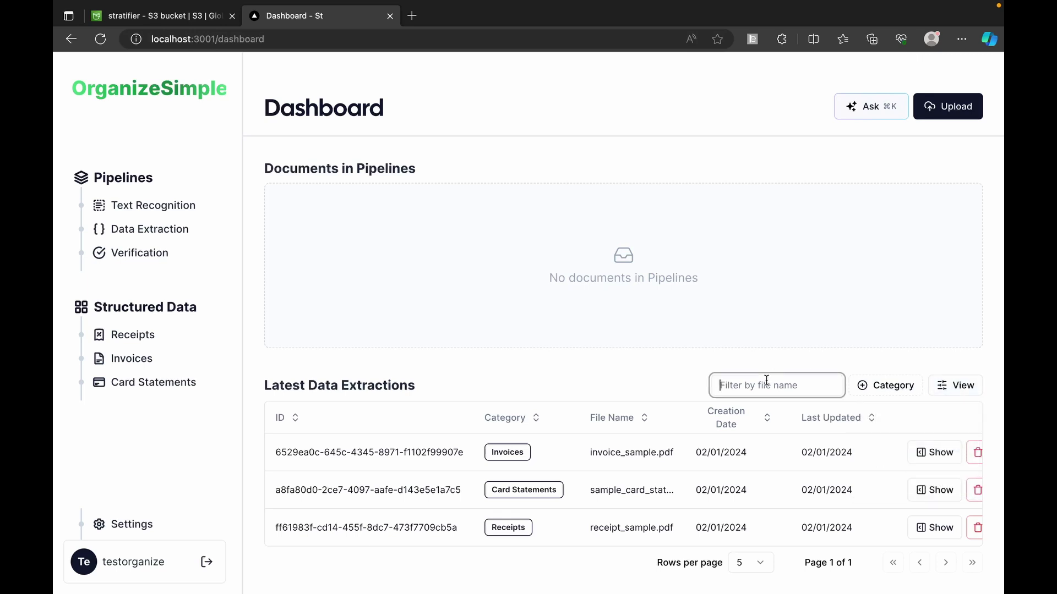
text(inv)
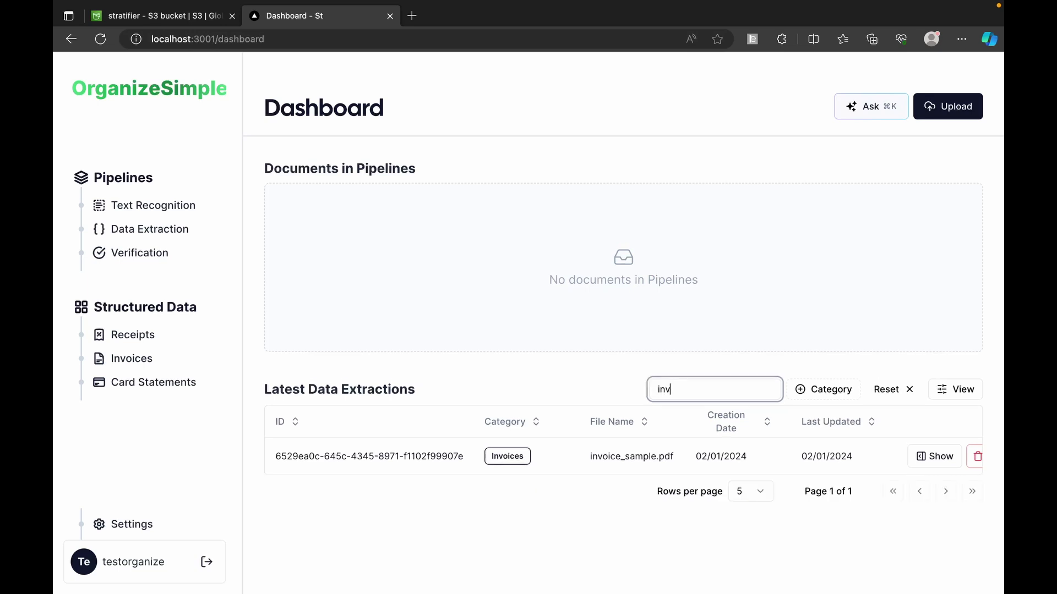
key(BackSpace)
key(BackSpace)
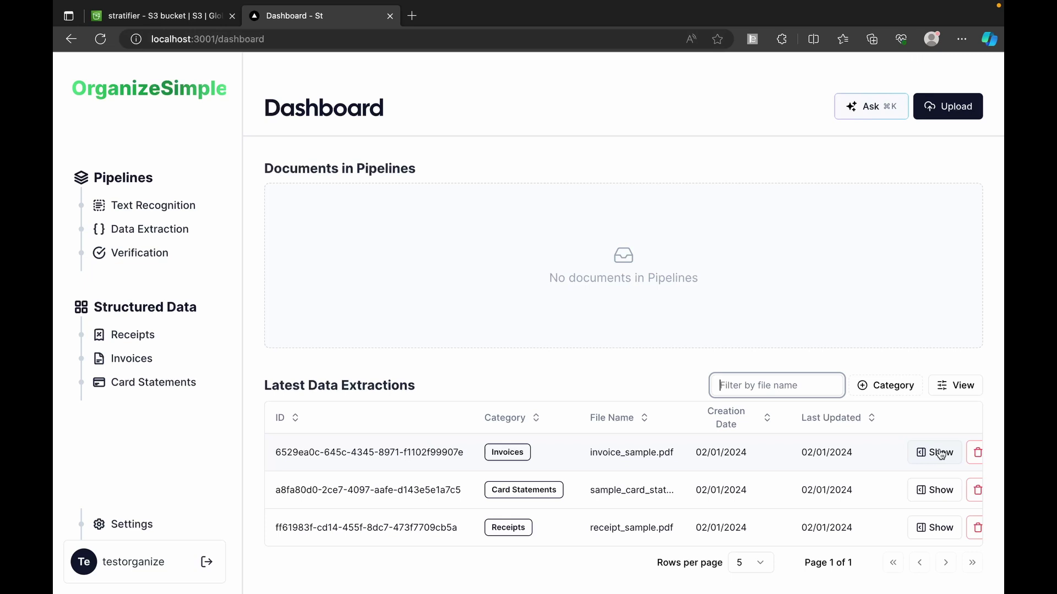
scroll(967, 450, right, 1)
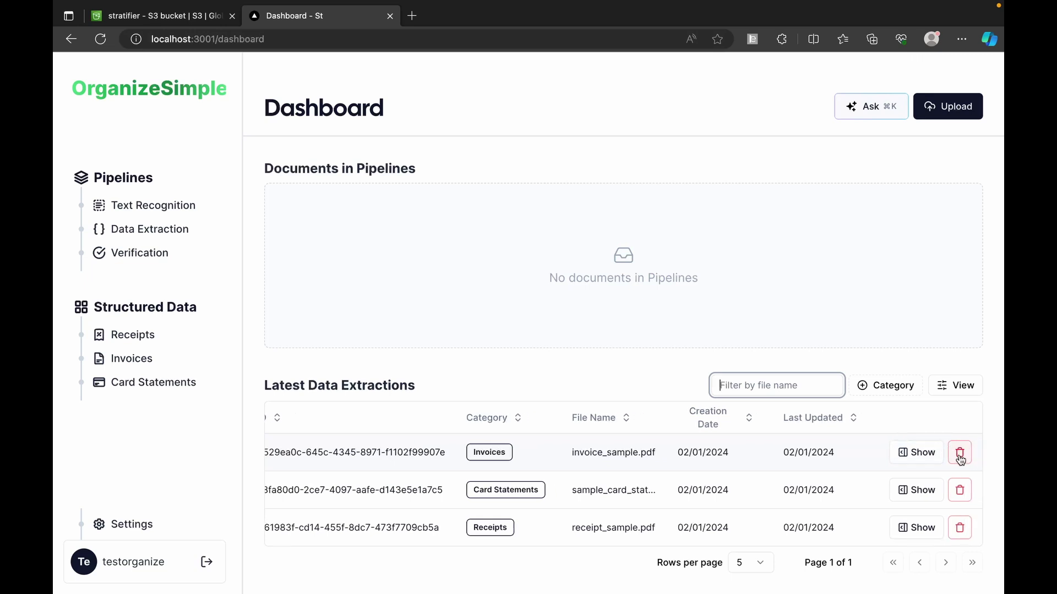
click(959, 453)
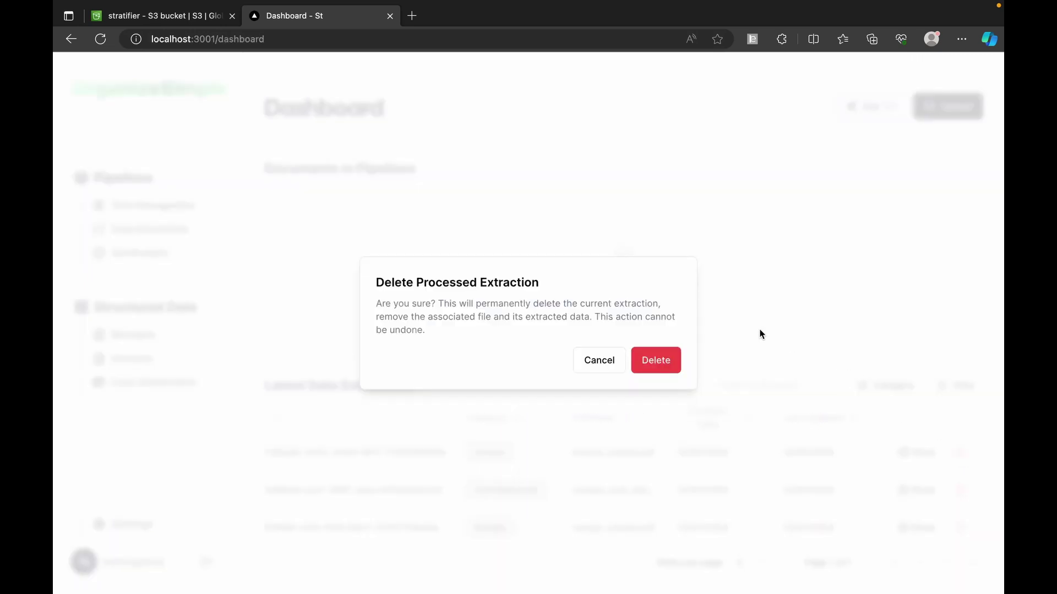
click(599, 360)
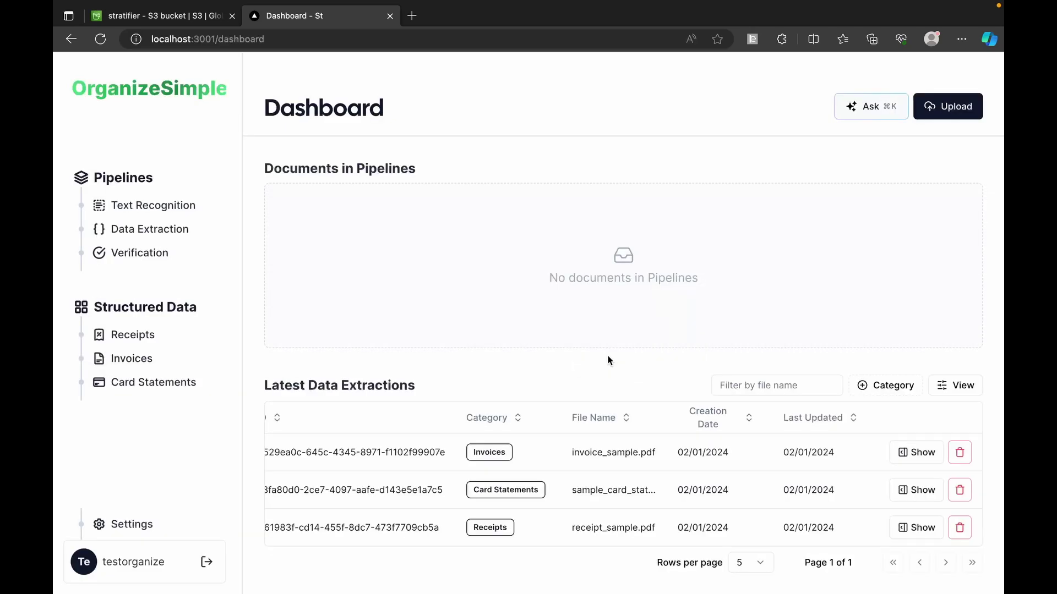
click(152, 361)
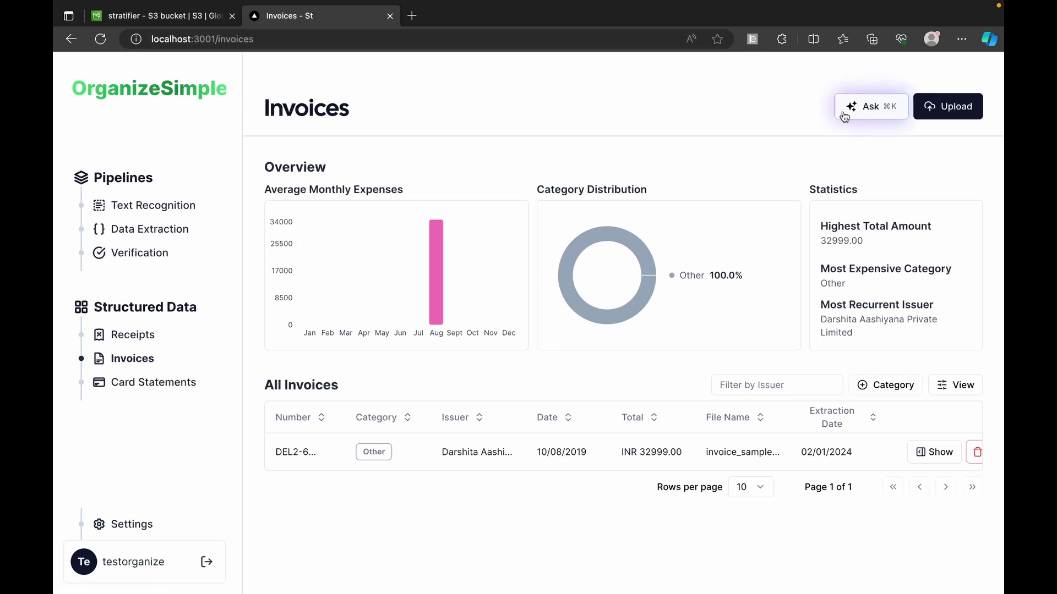
Ask the AI 'What is my most expensive receipt?' and dismiss the $9495 answer
click(868, 116)
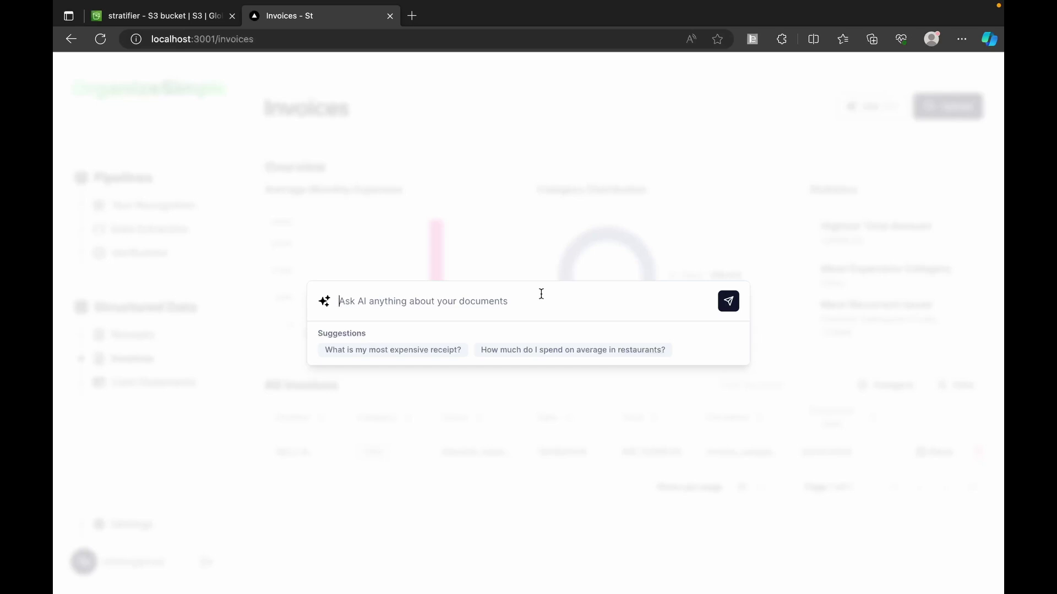
click(438, 350)
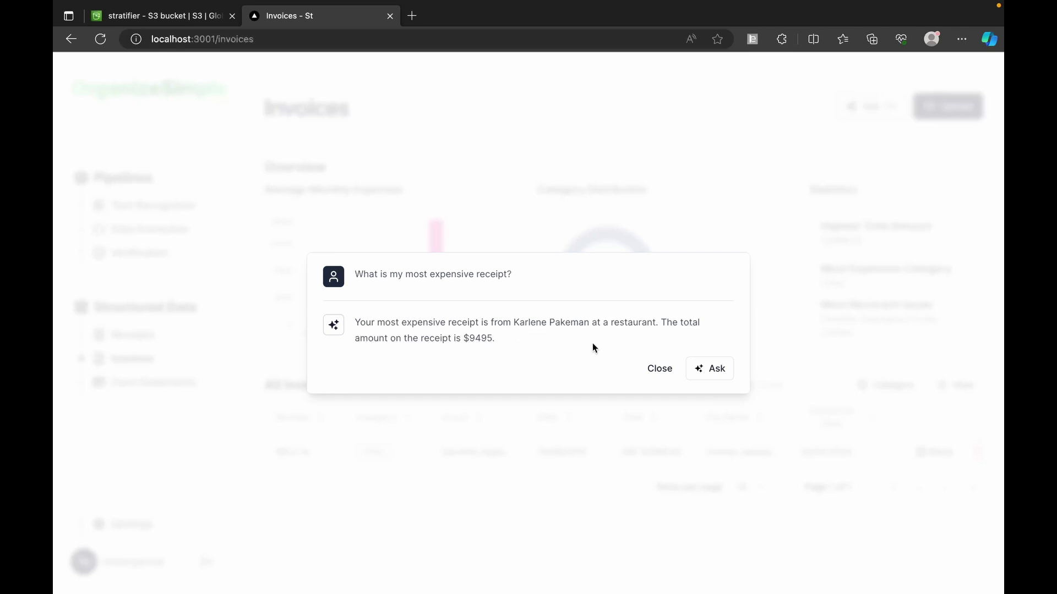
click(656, 366)
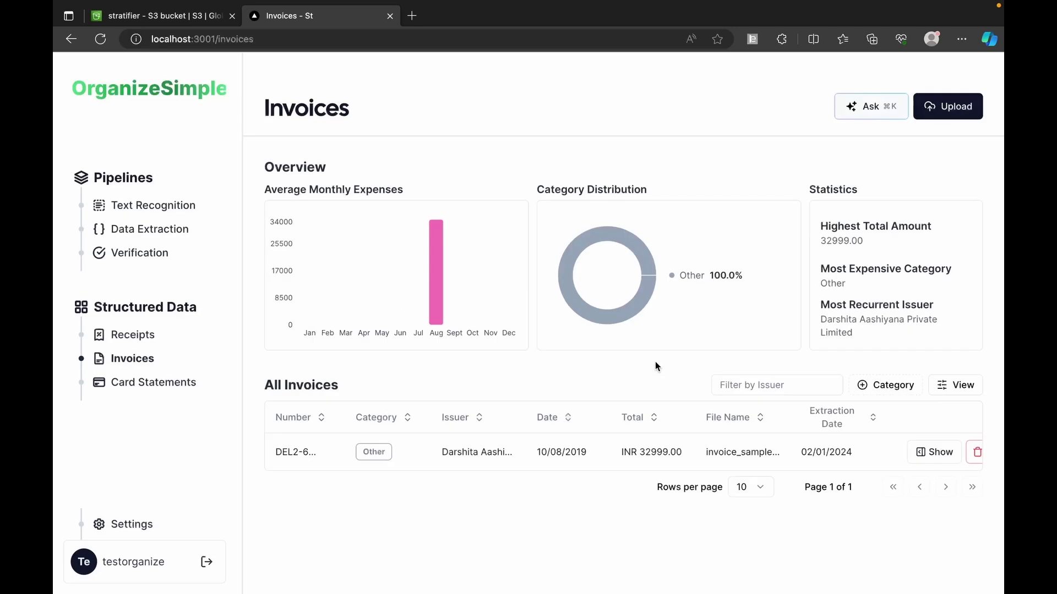
On the Receipts page, ask the AI 'how many invoices do i have?' and close the 1-invoice answer
click(149, 341)
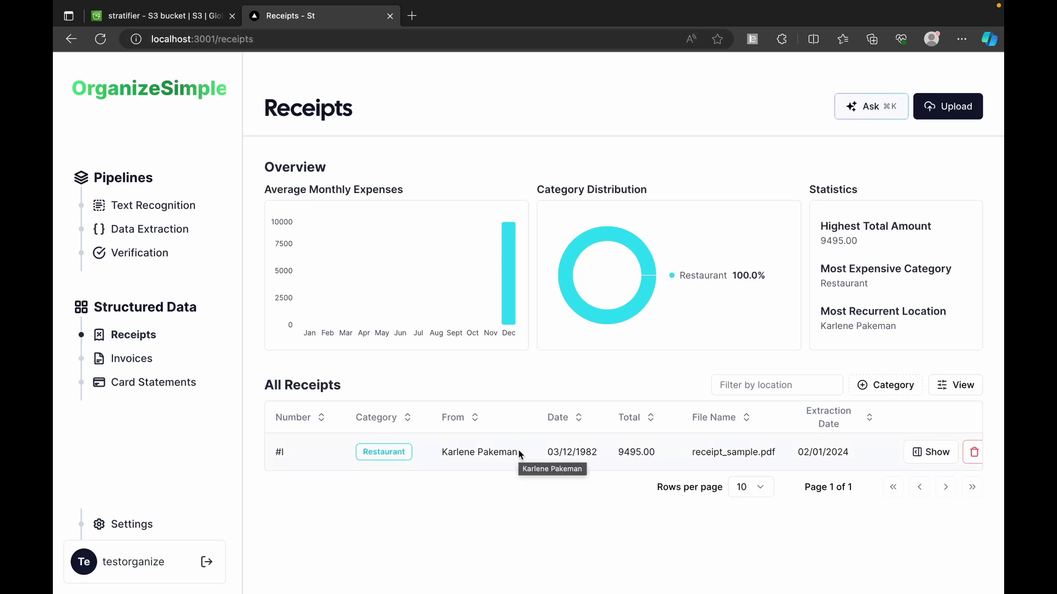
click(871, 107)
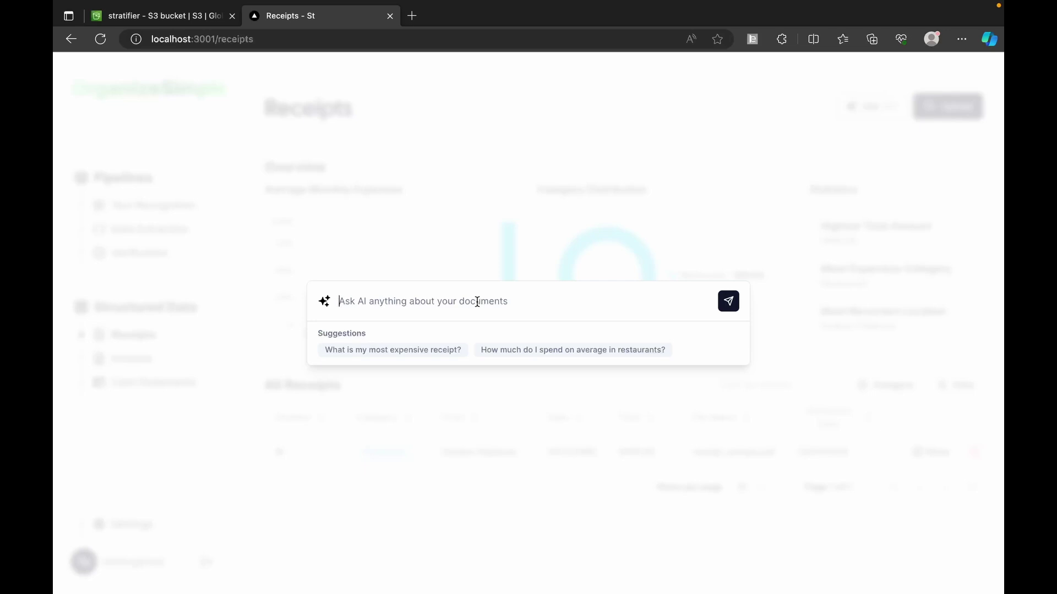
text(how man)
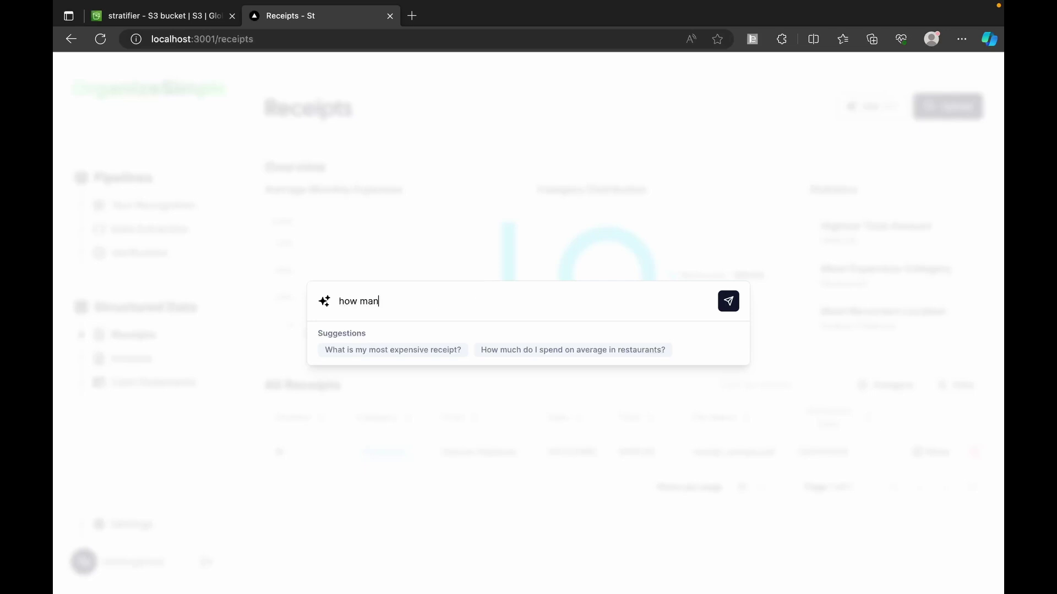
text(y incoi)
key(BackSpace)
key(BackSpace)
text(voices do i have?)
key(Return)
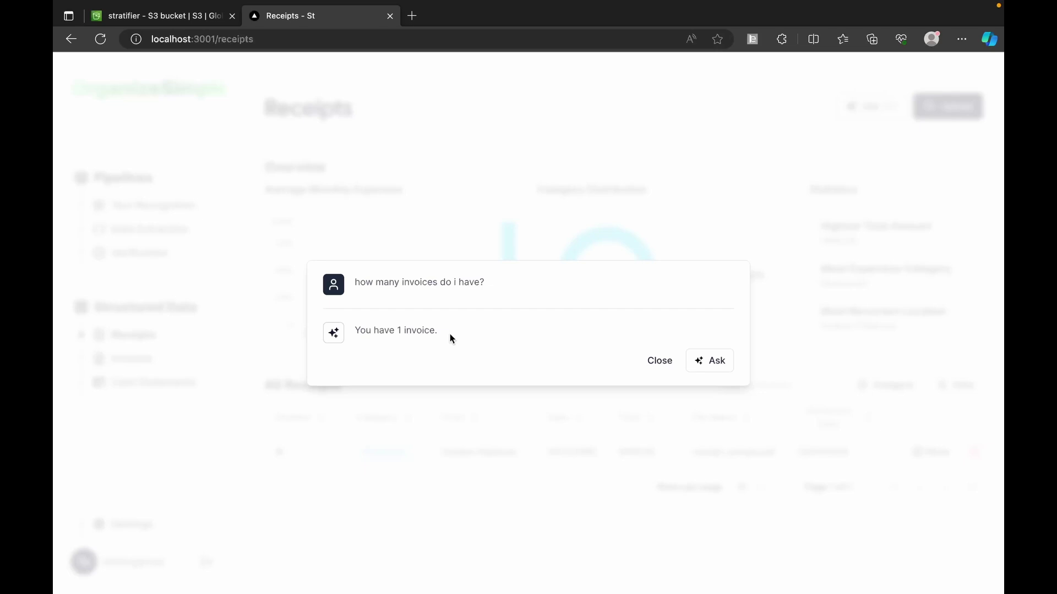
click(662, 364)
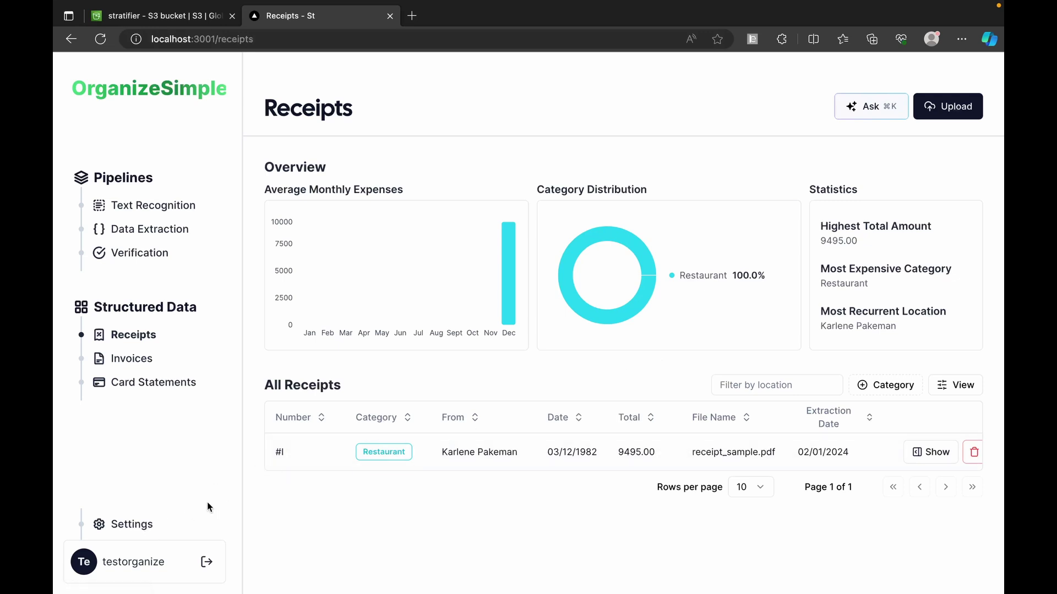
Scroll through the Settings page's language model and account preferences, then return to the dashboard
click(135, 525)
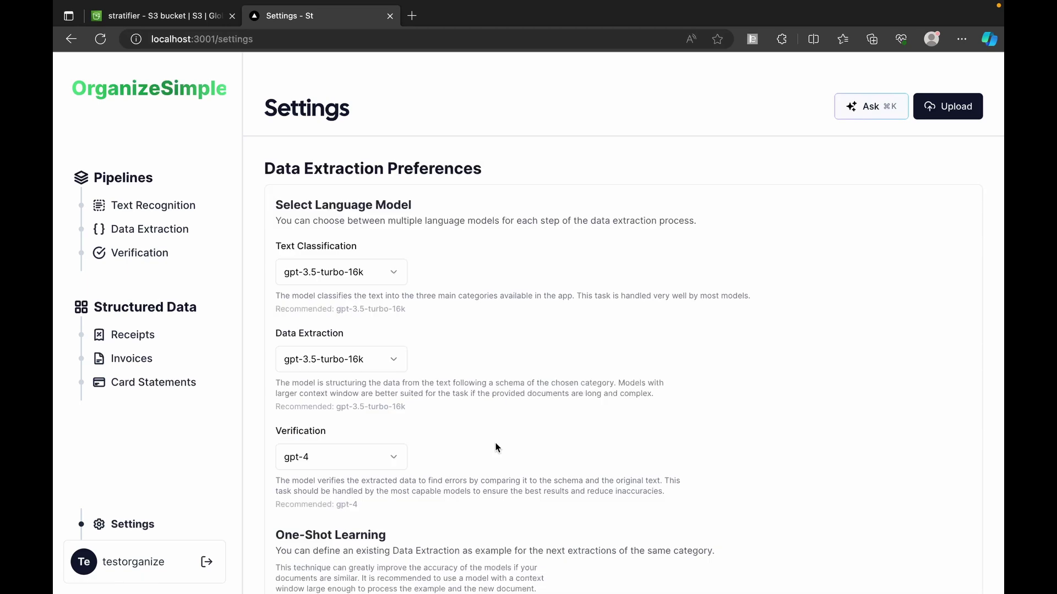
scroll(495, 446, down, 5)
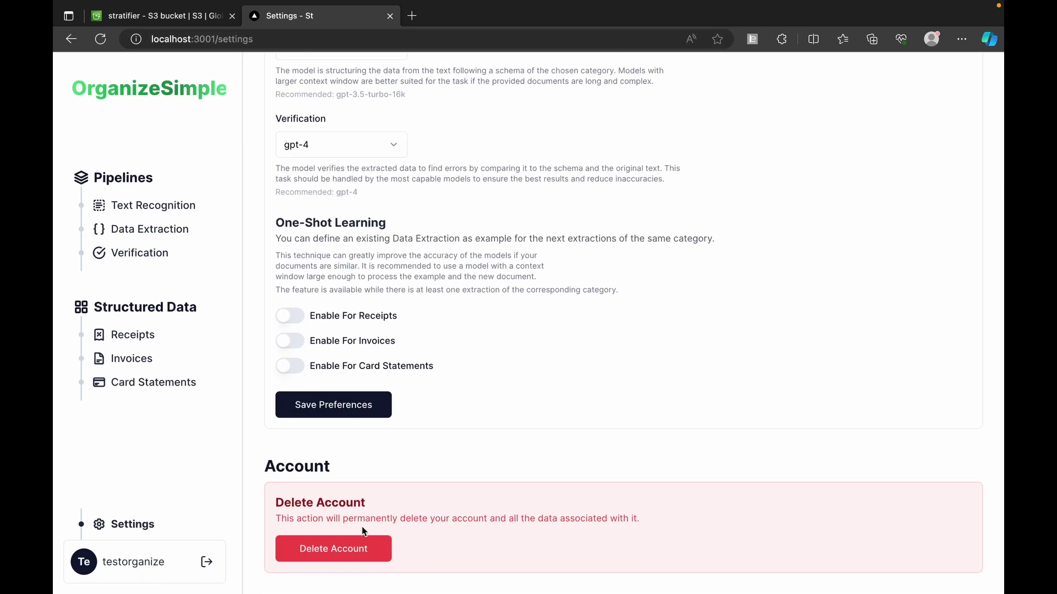
click(155, 95)
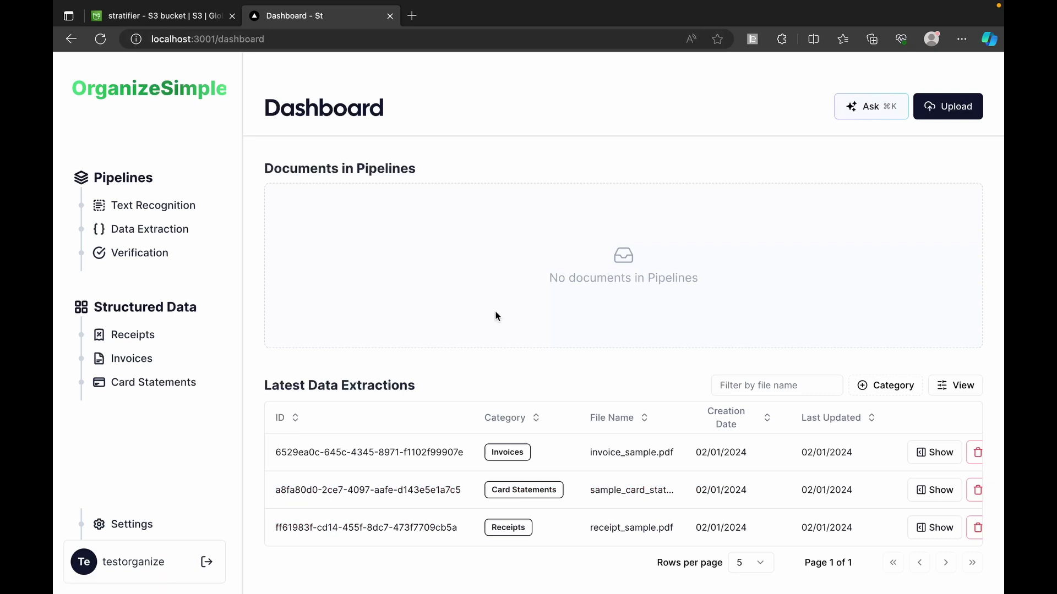